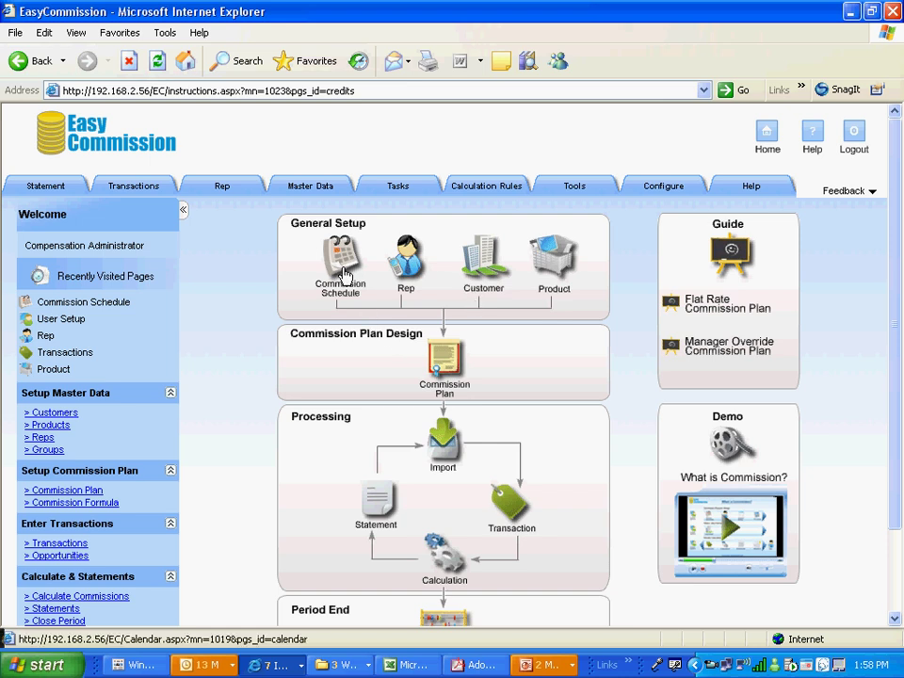
click(343, 273)
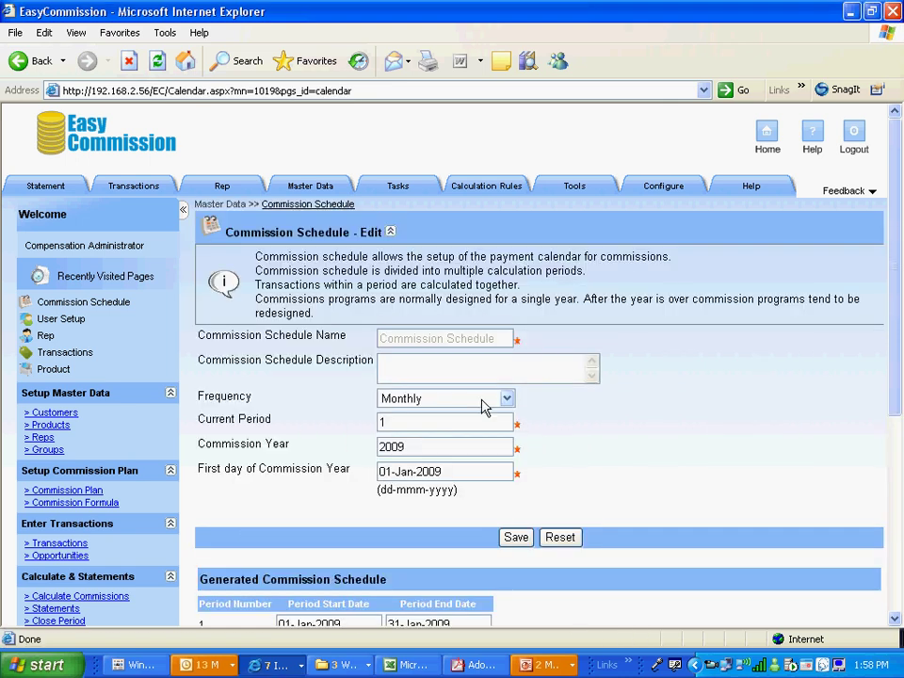
click(508, 399)
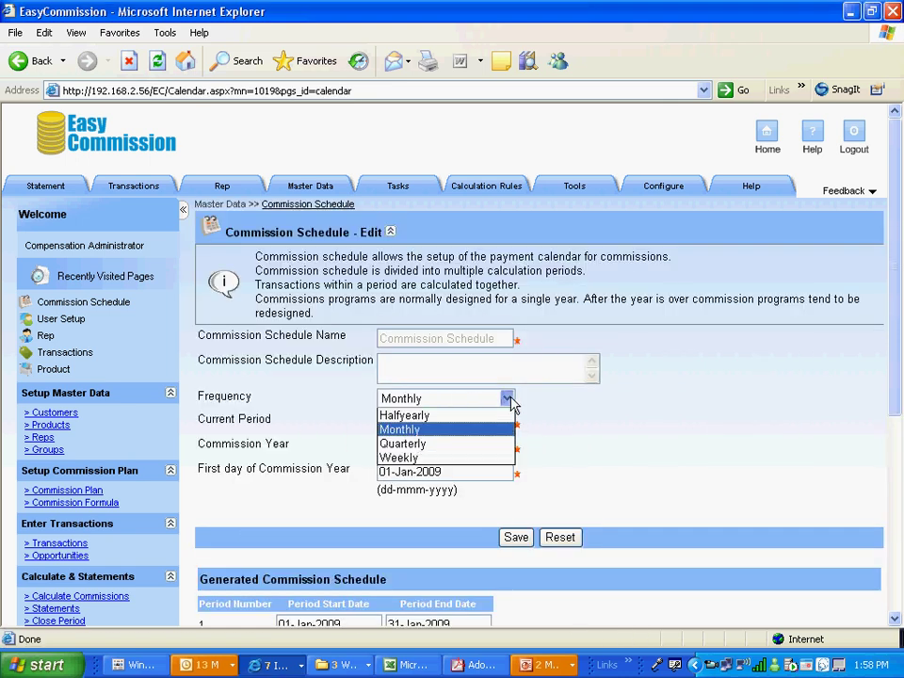
key(Tab)
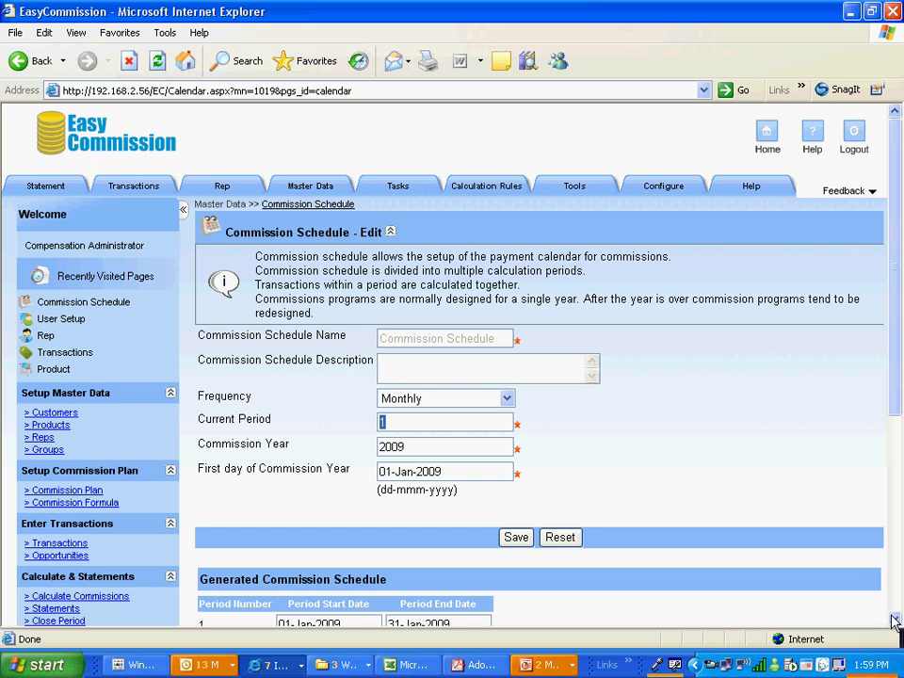
drag(894, 620, 894, 620)
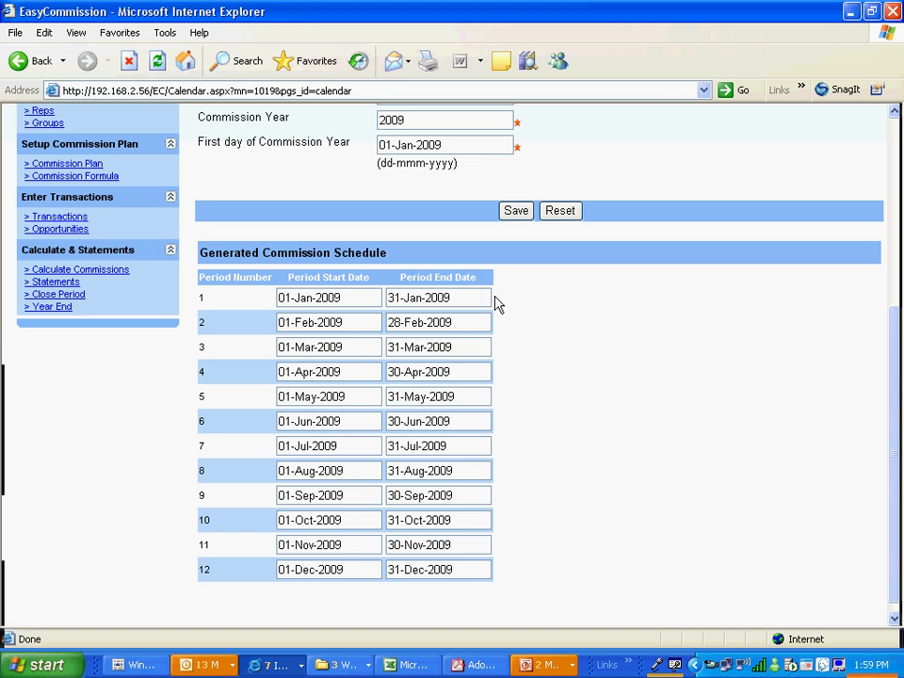
click(893, 138)
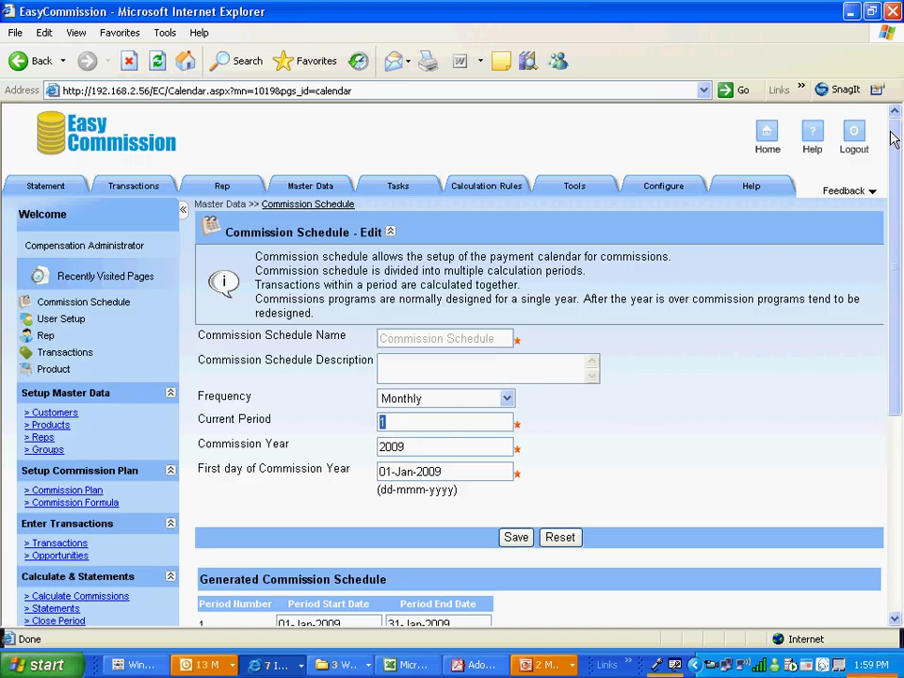
Create the first rep record with the rep's name and login e-mail and save it
click(767, 141)
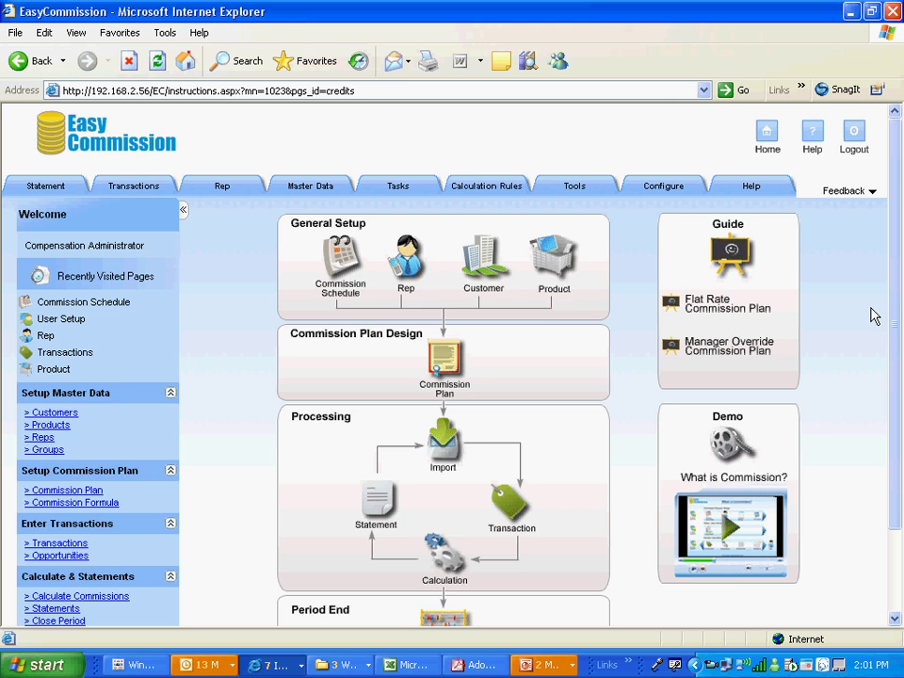
click(408, 272)
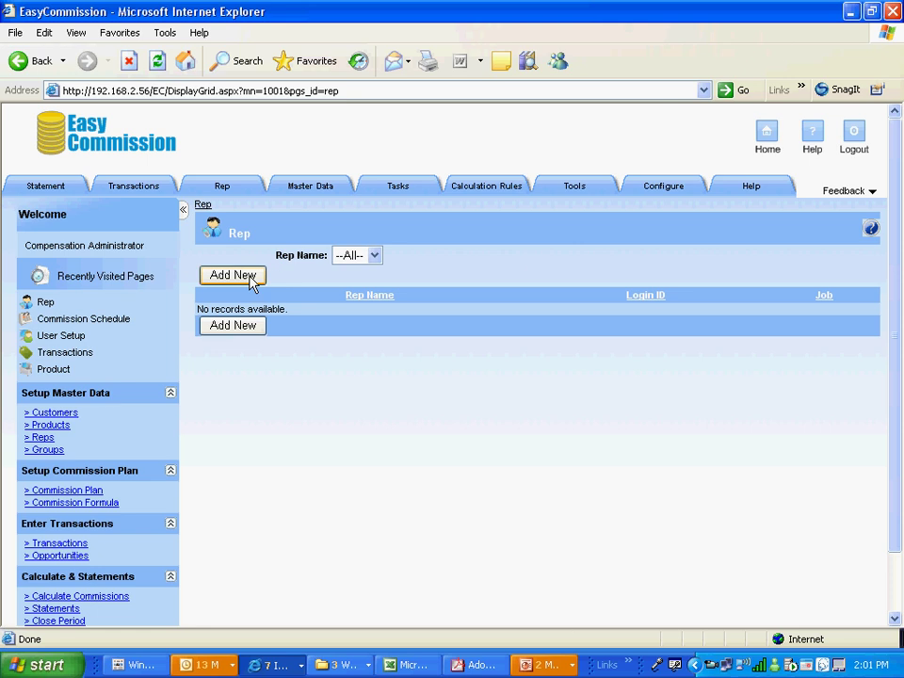
click(250, 275)
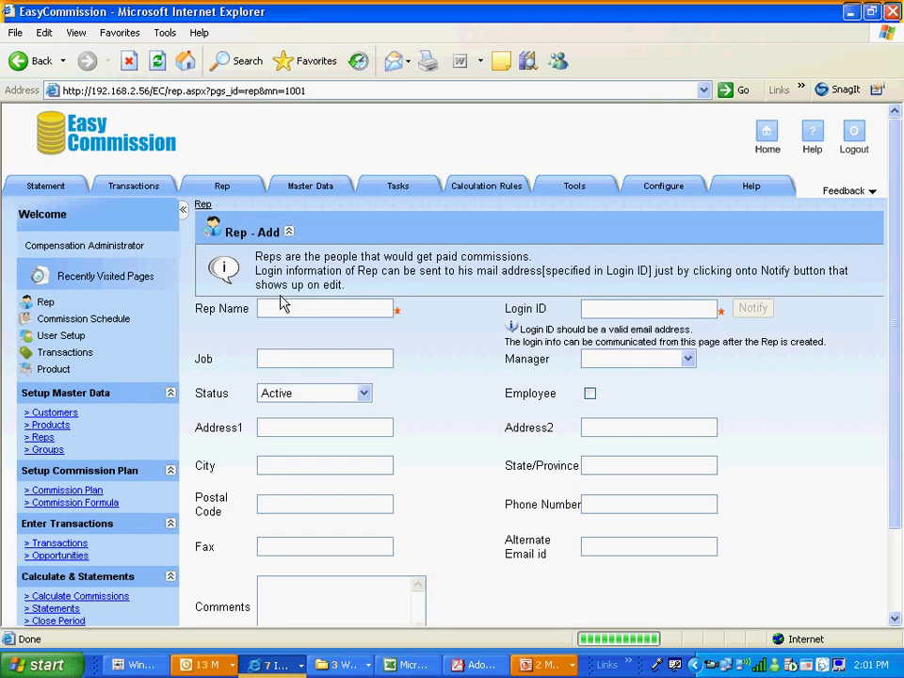
click(298, 308)
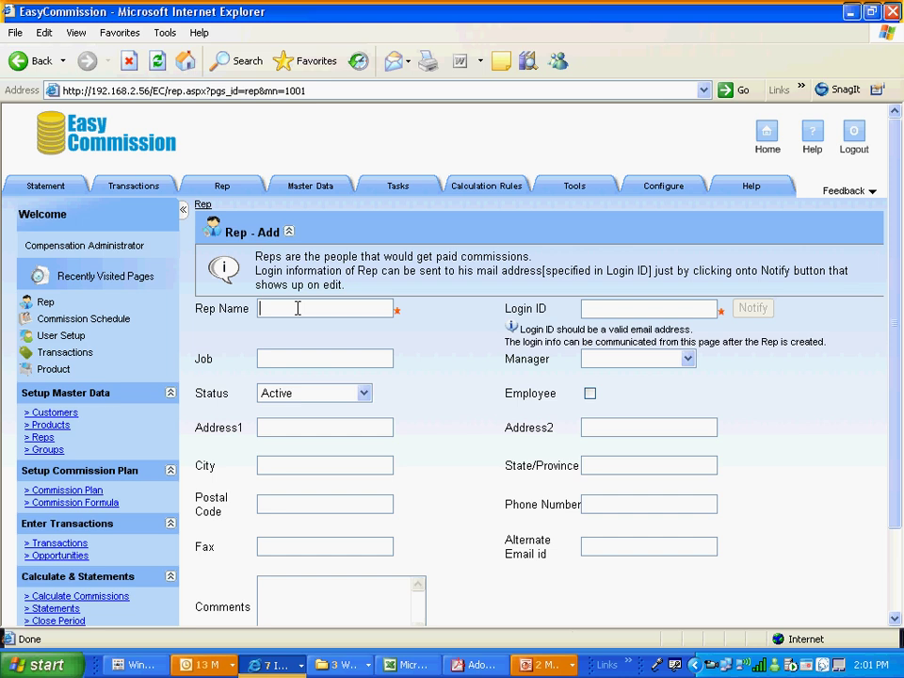
text(Andy Rep)
click(589, 309)
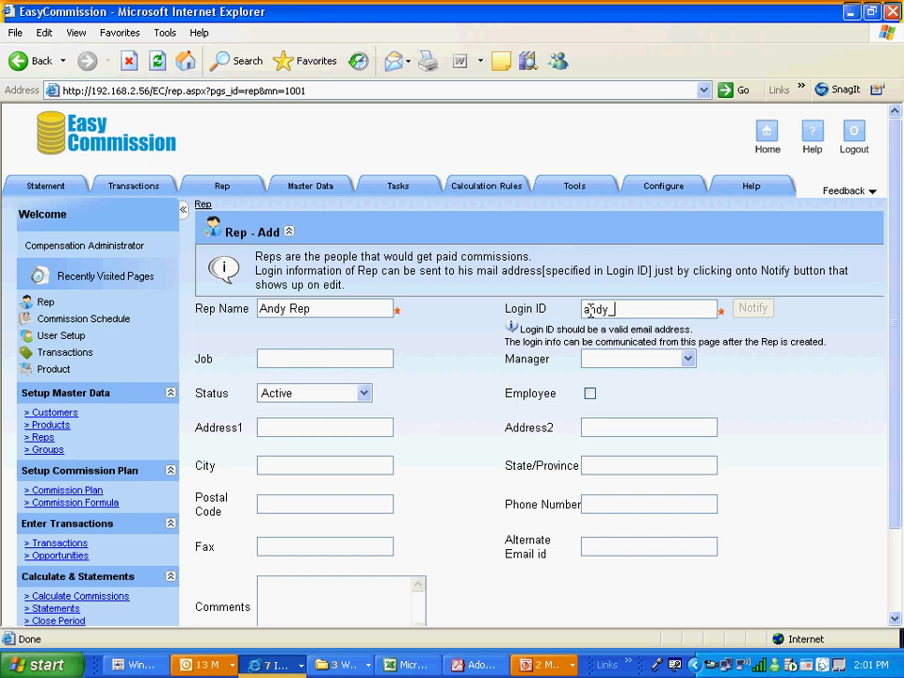
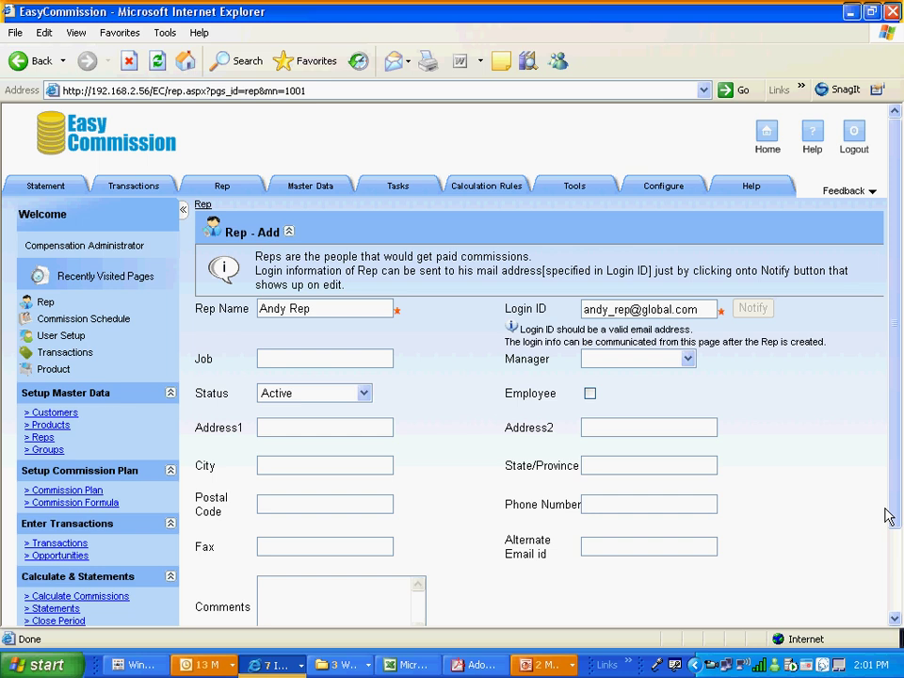
scroll(896, 566, down, 3)
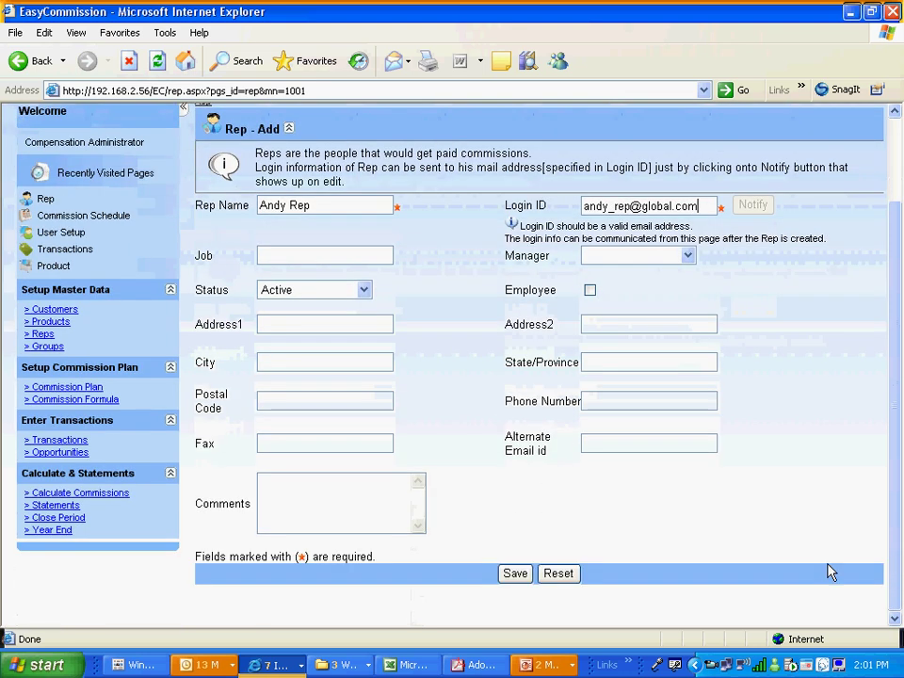
click(514, 571)
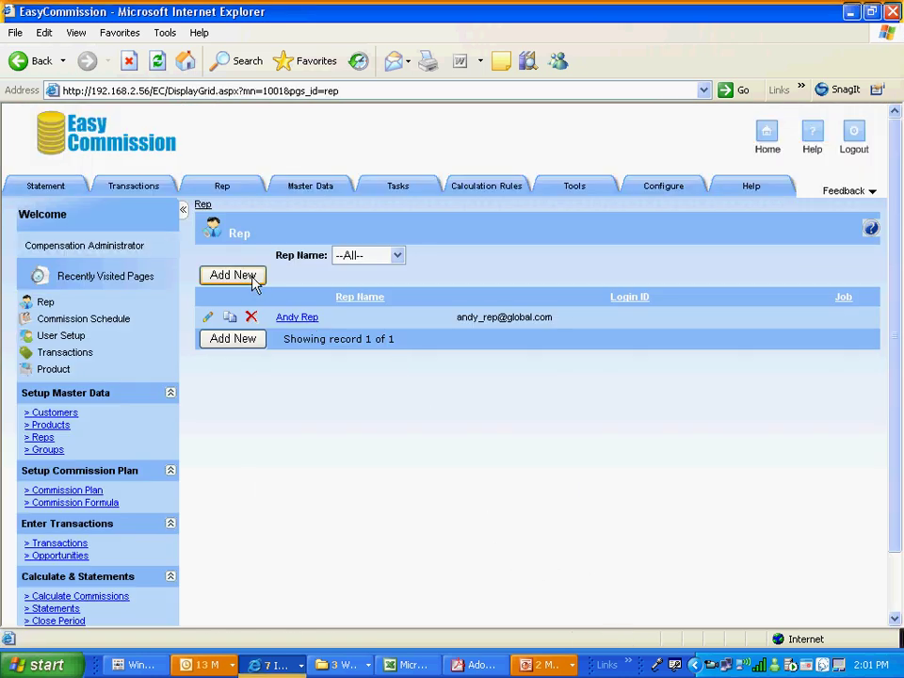
Save a second rep record with the second rep's name and login e-mail
click(251, 275)
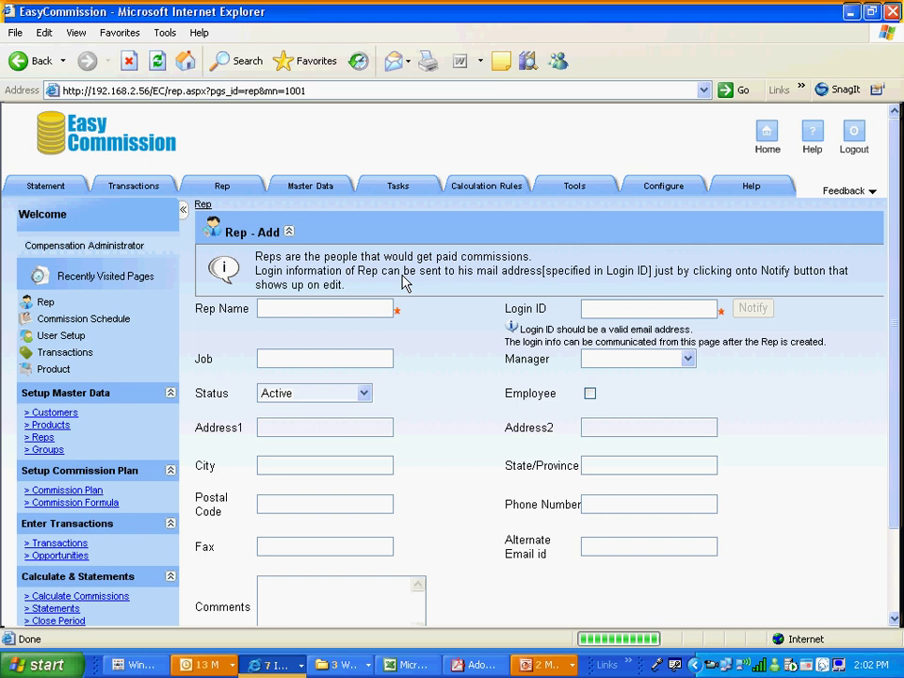
click(337, 312)
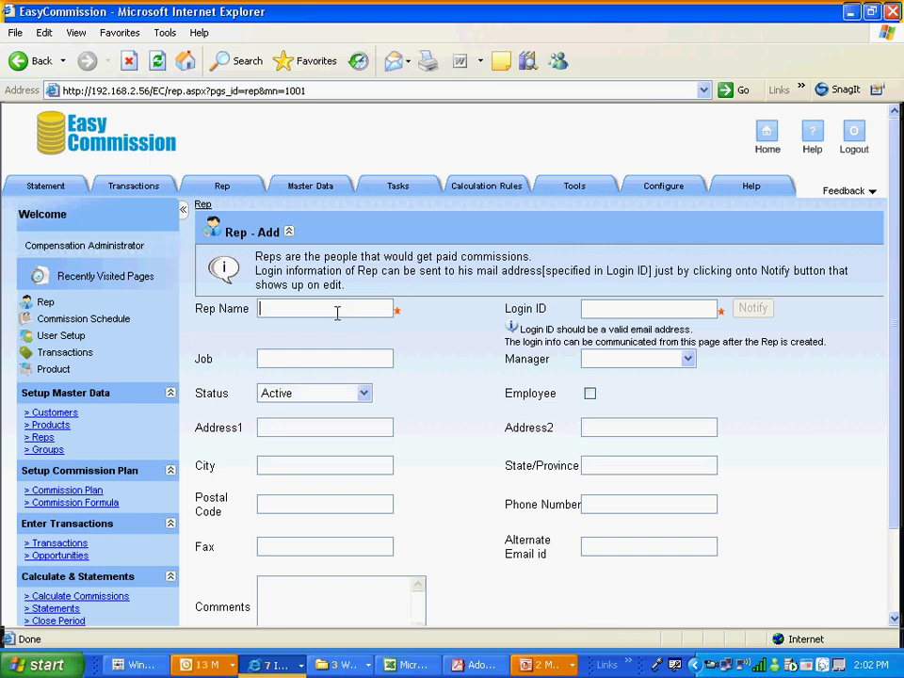
text(John Rep)
click(589, 311)
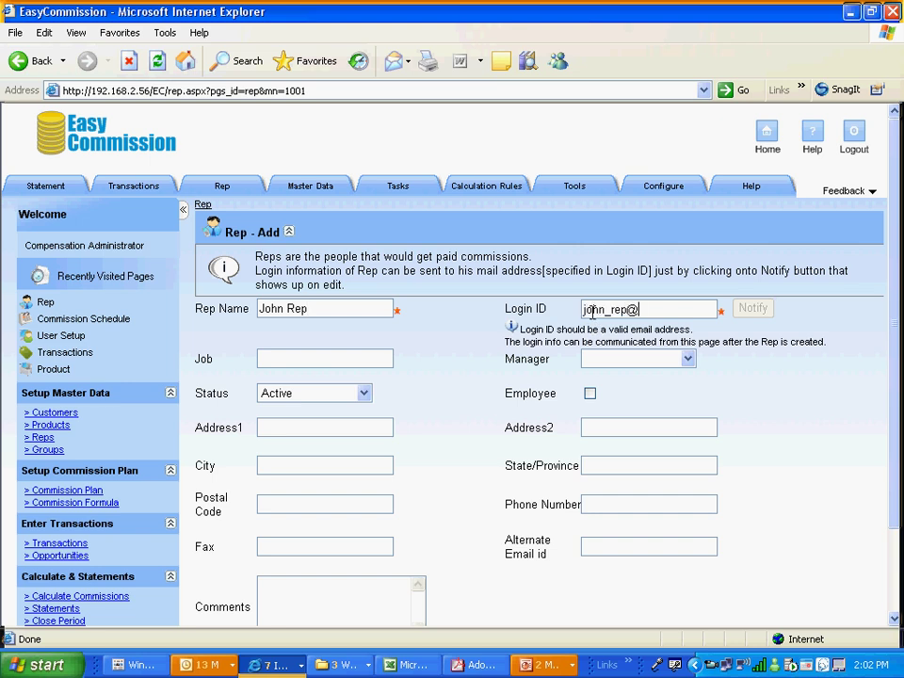
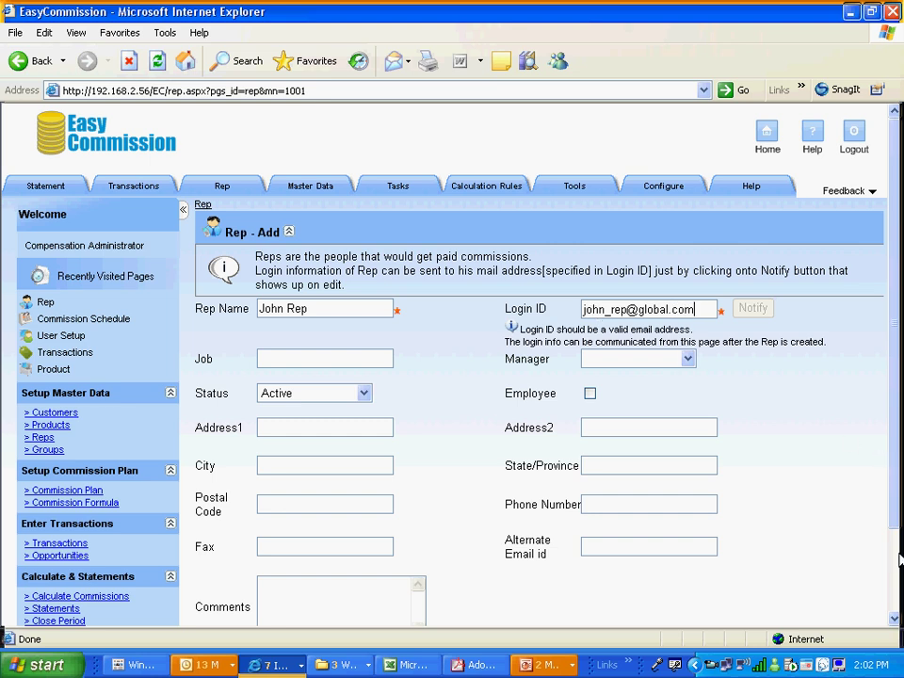
scroll(889, 496, down, 2)
click(514, 572)
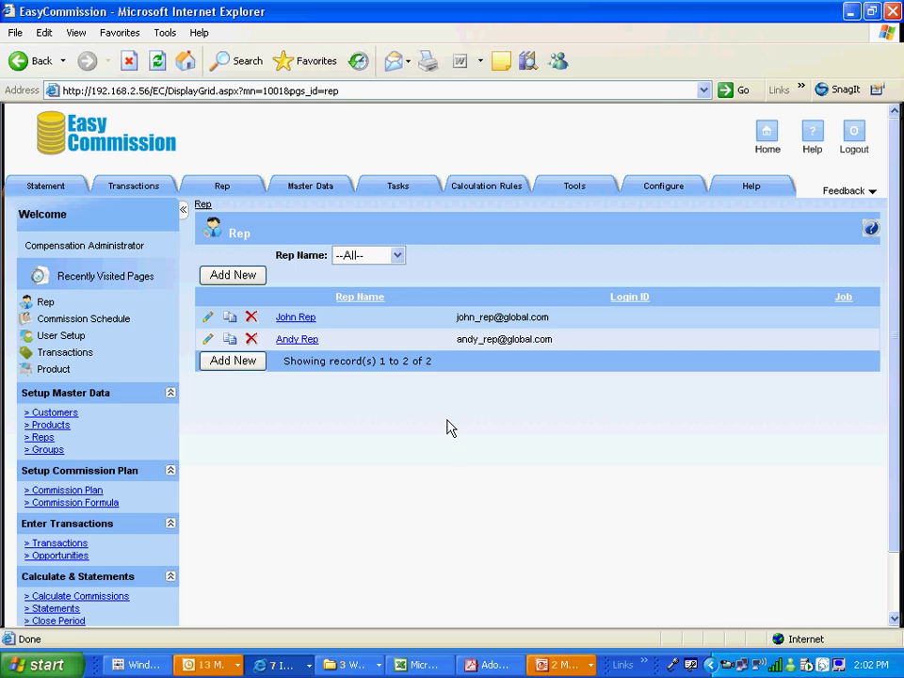
Start a new customer named ABC, Inc. with billing city and state CA
click(768, 136)
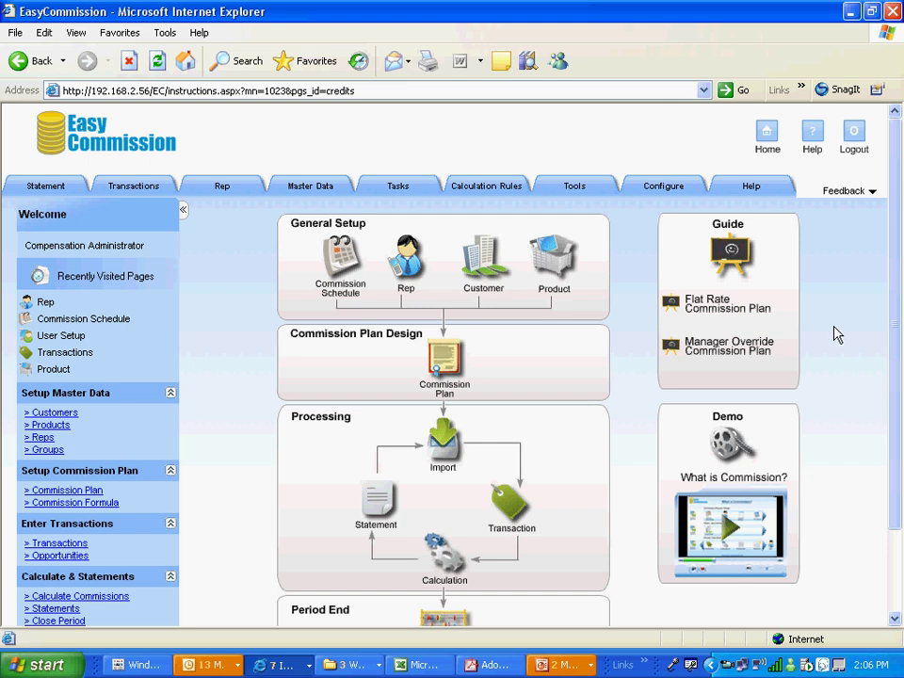
click(483, 272)
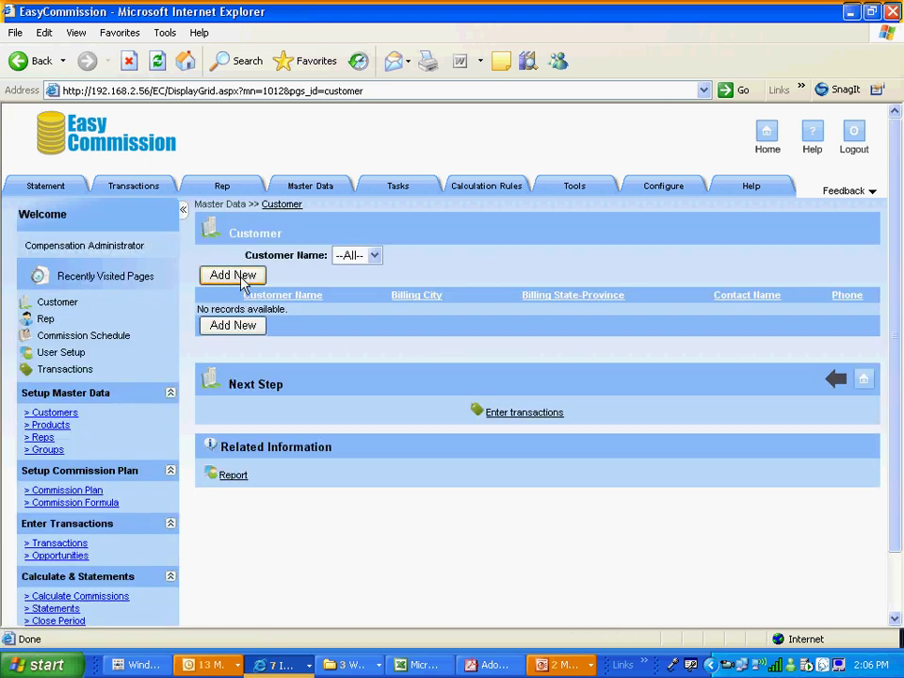
click(240, 275)
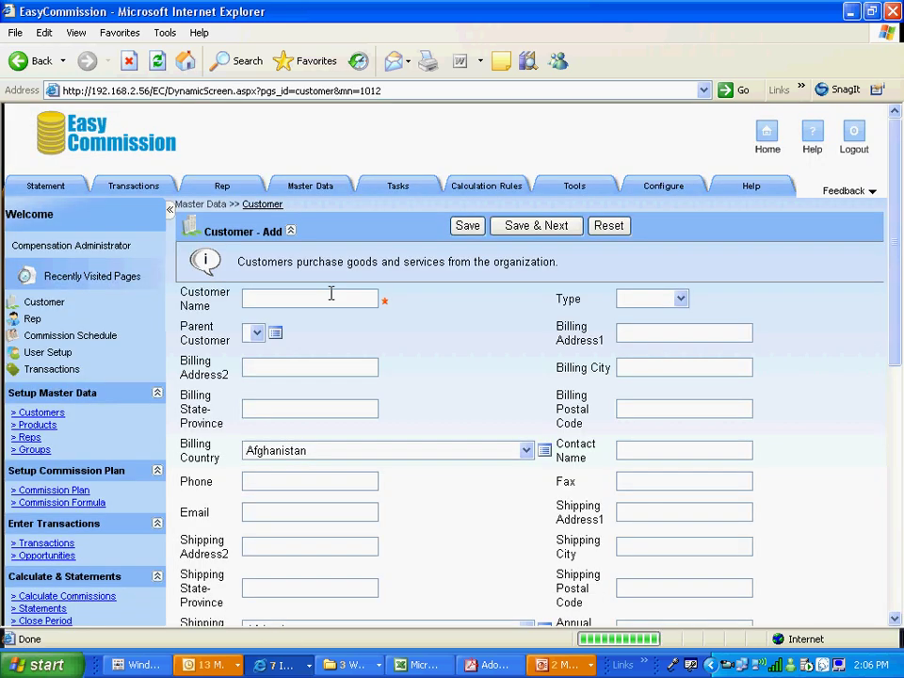
click(317, 298)
text(ABC)
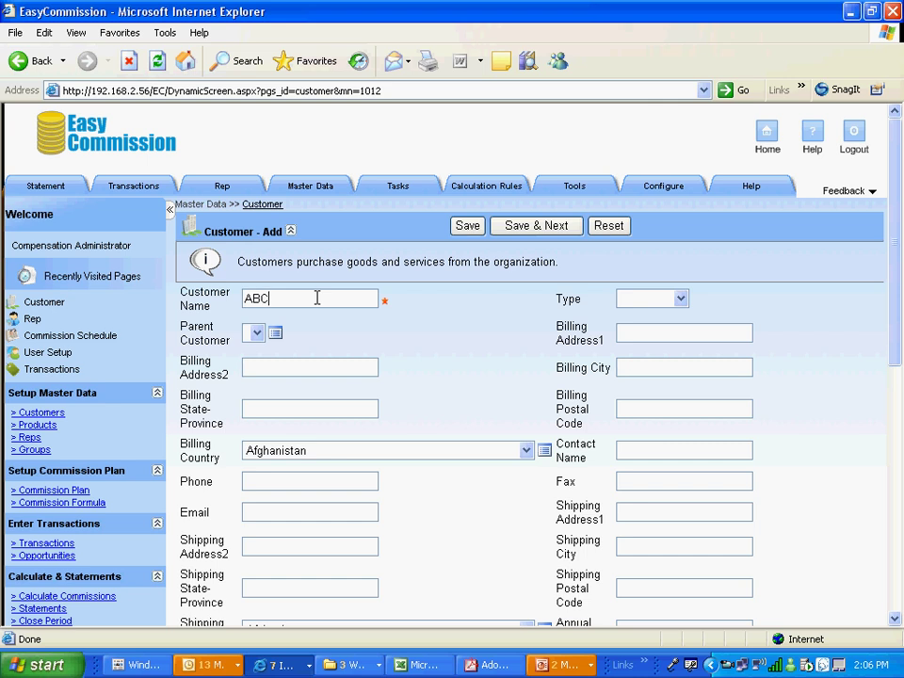
text(, IN)
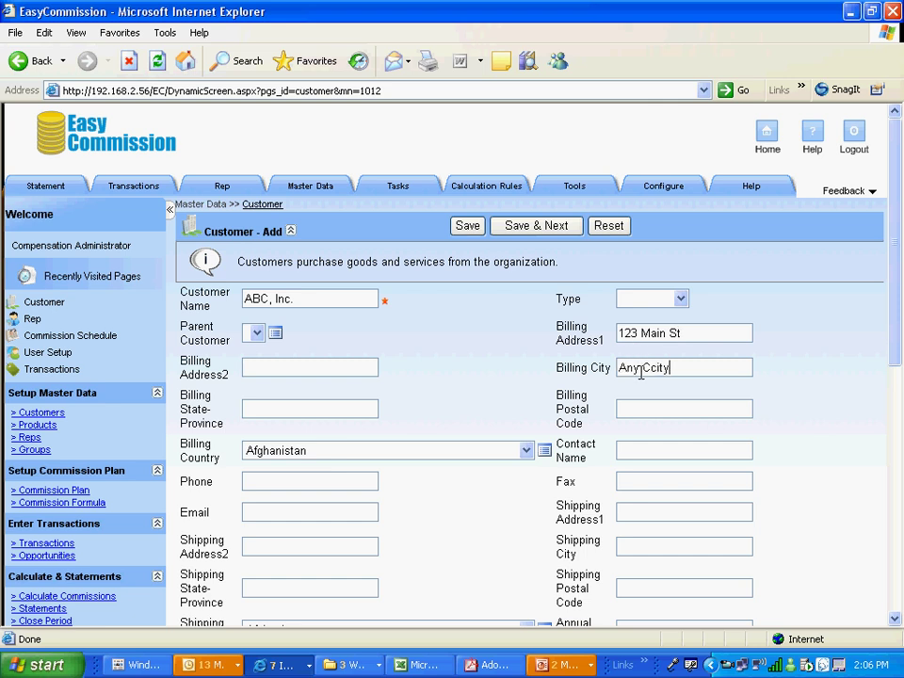
key(BackSpace)
key(BackSpace)
click(319, 409)
text(CA)
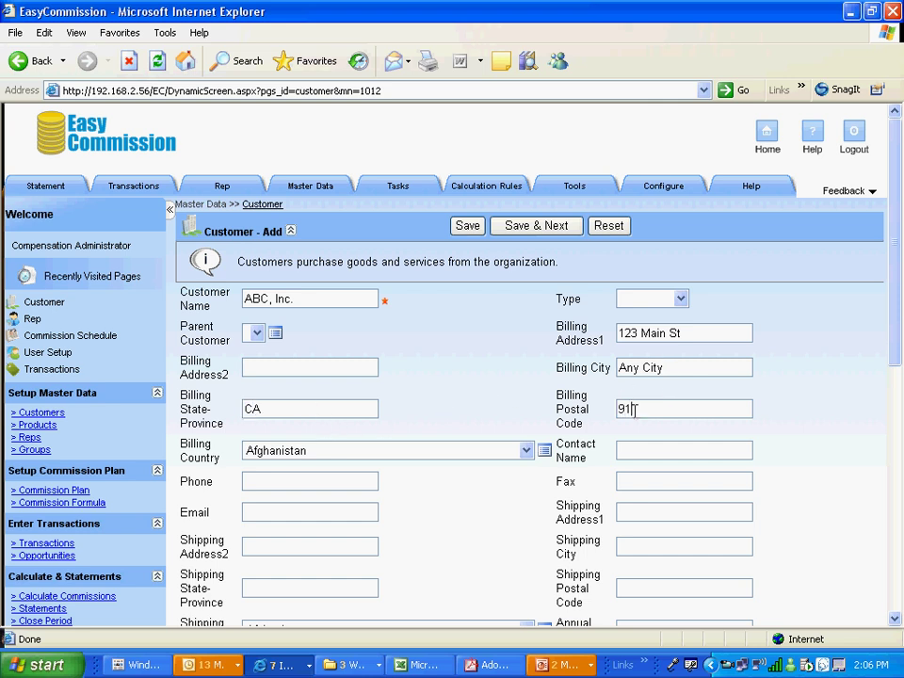
Set the billing country to United States of America and save the ABC, Inc. customer
click(360, 457)
key(u)
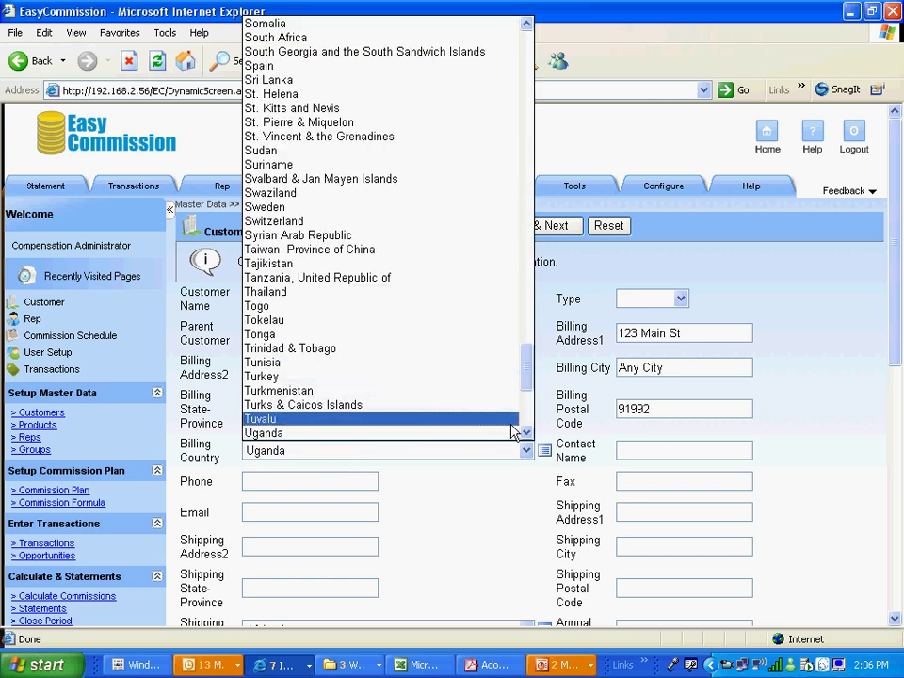
click(524, 426)
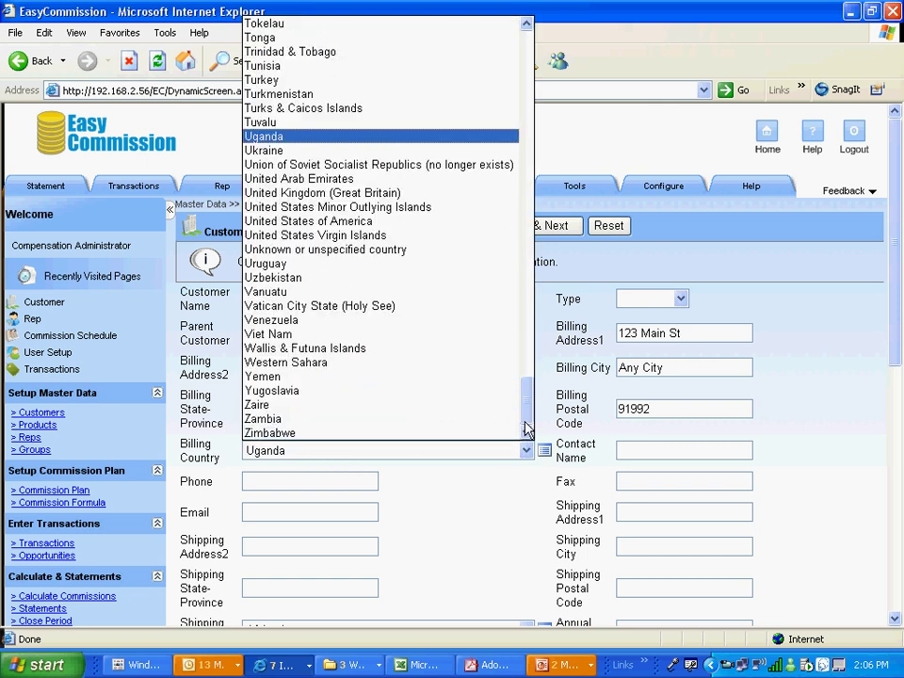
click(380, 222)
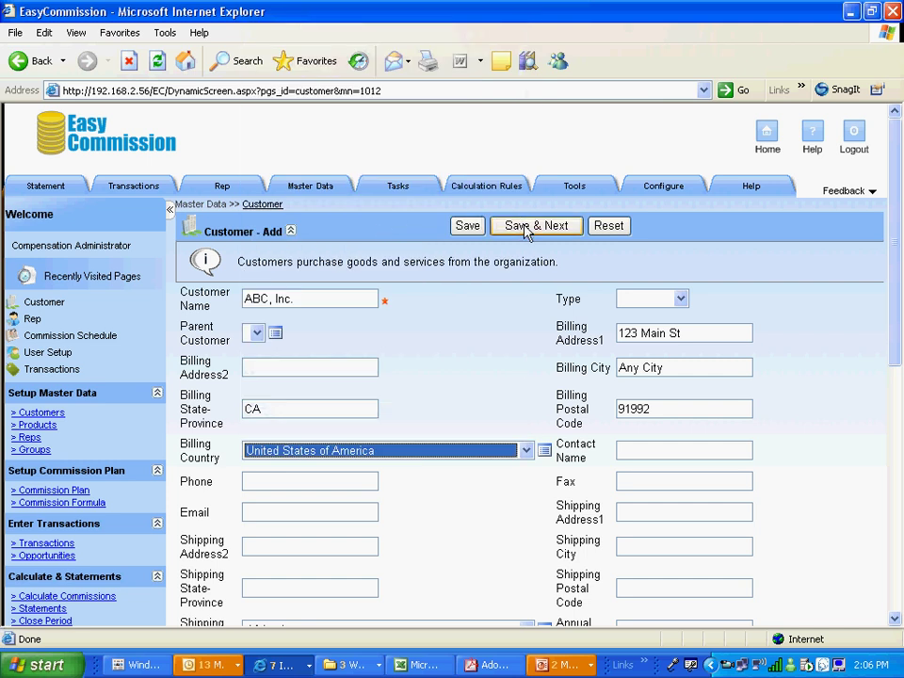
click(476, 227)
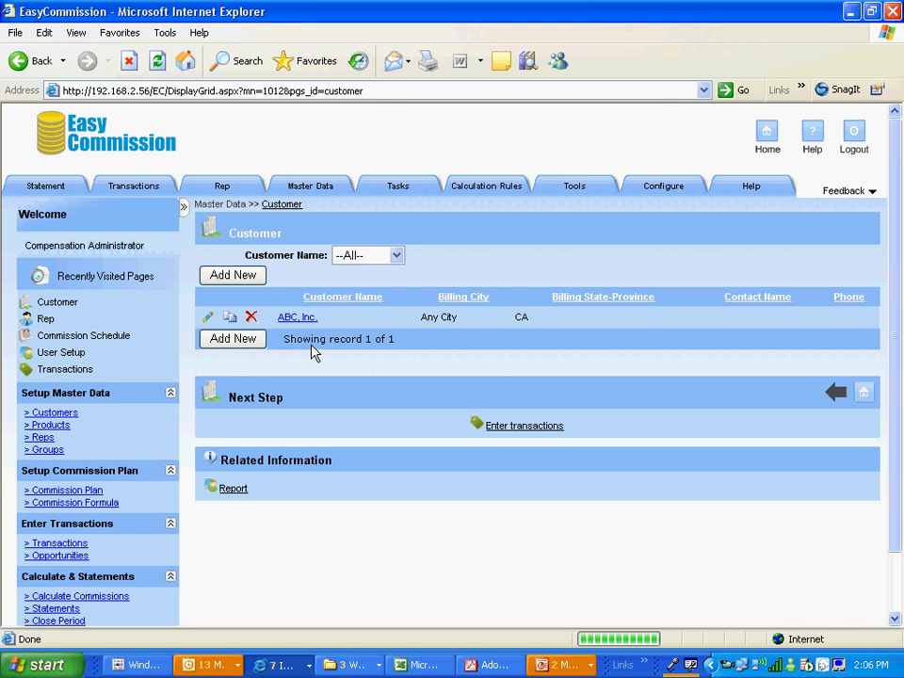
click(234, 324)
Copy ABC, Inc. into a new customer renamed ACME, Inc. and save it
click(234, 323)
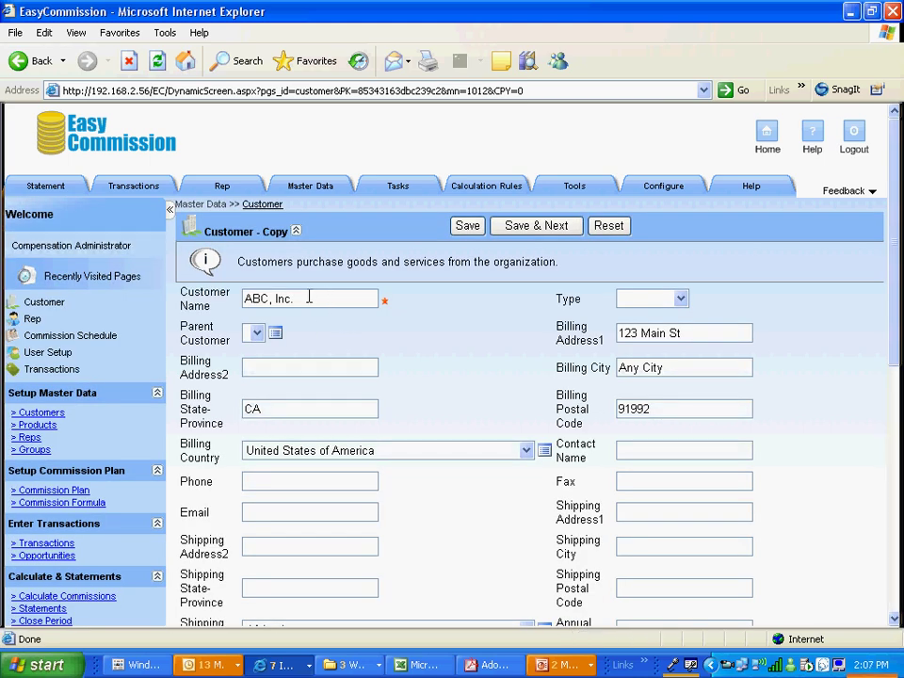
drag(305, 297, 238, 295)
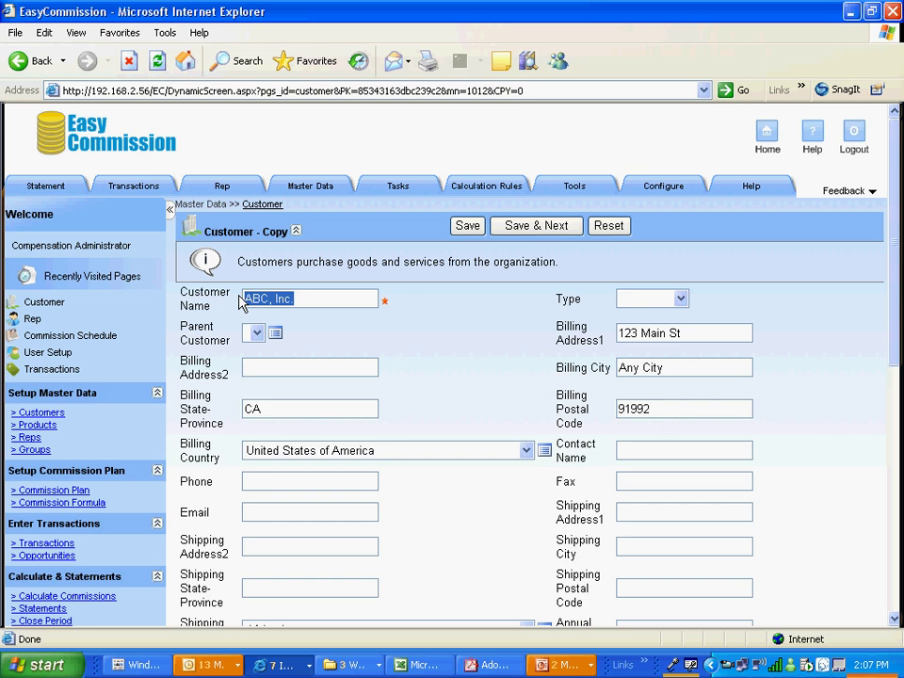
text(AMC)
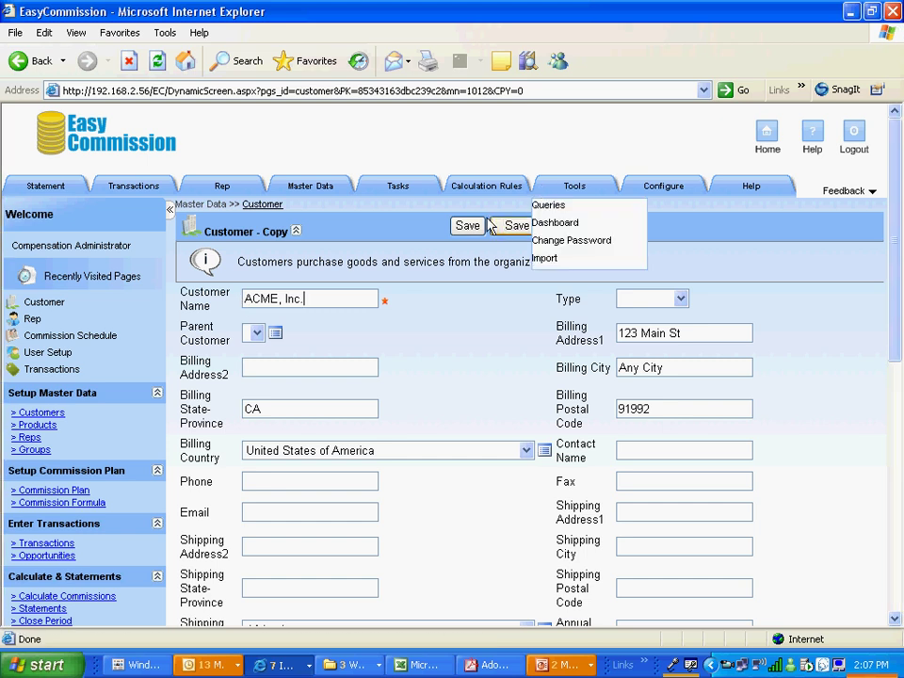
click(467, 225)
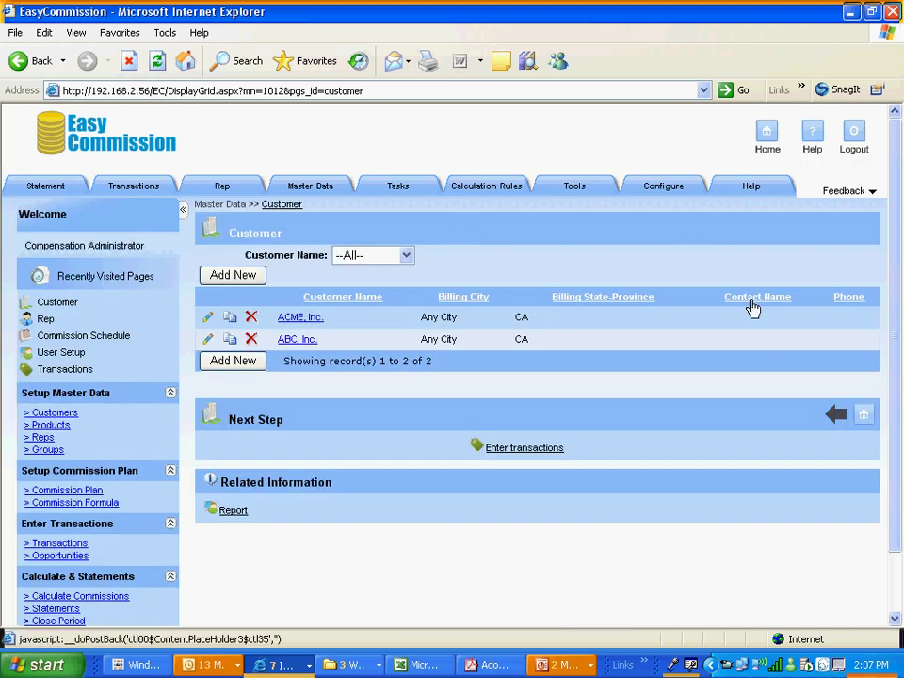
Add product Bolts at unit cost 10 and product Nuts at unit cost 11
click(769, 145)
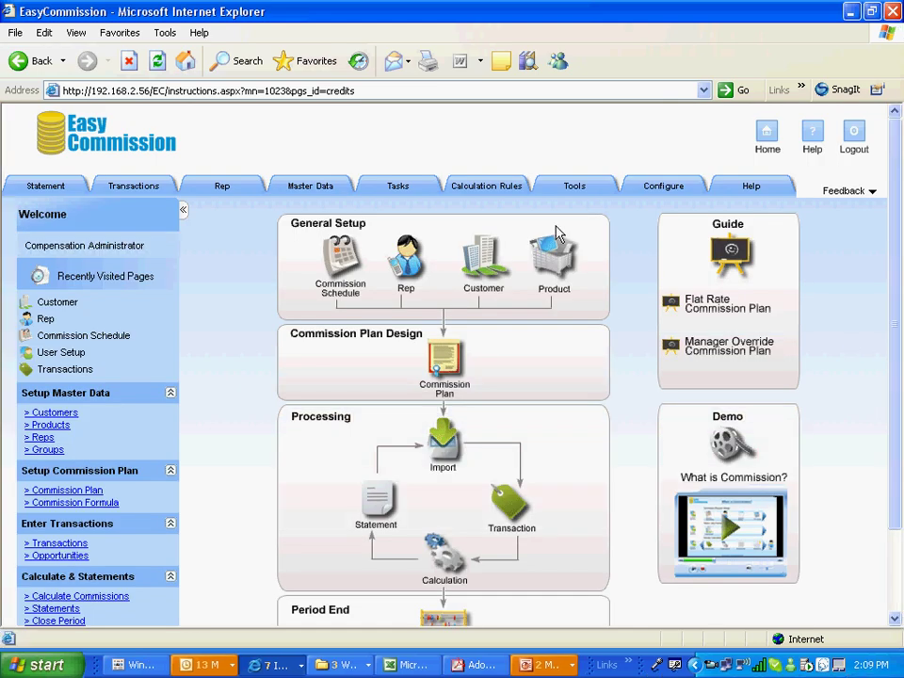
click(562, 272)
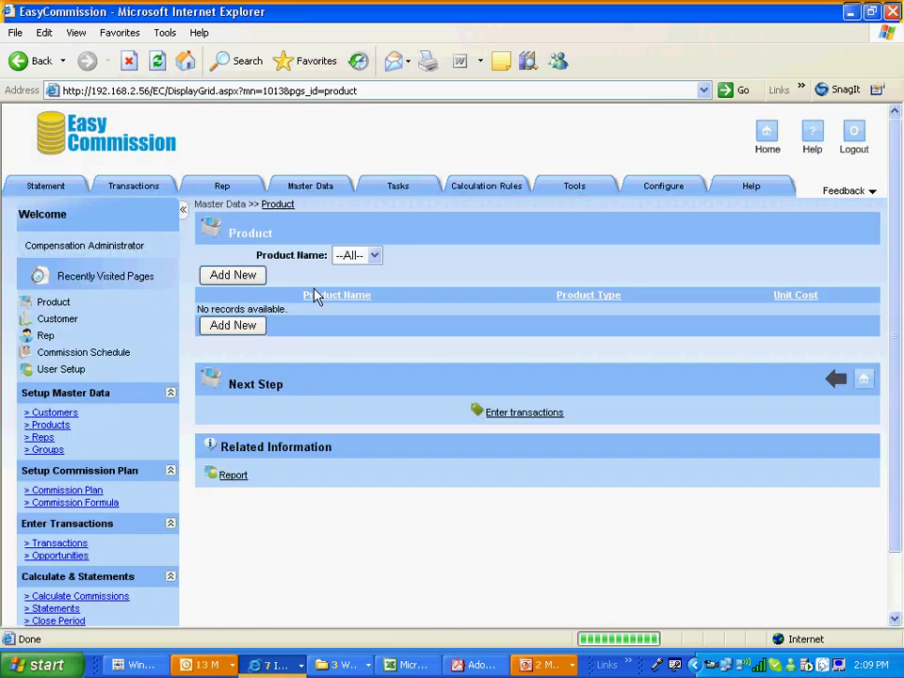
click(234, 274)
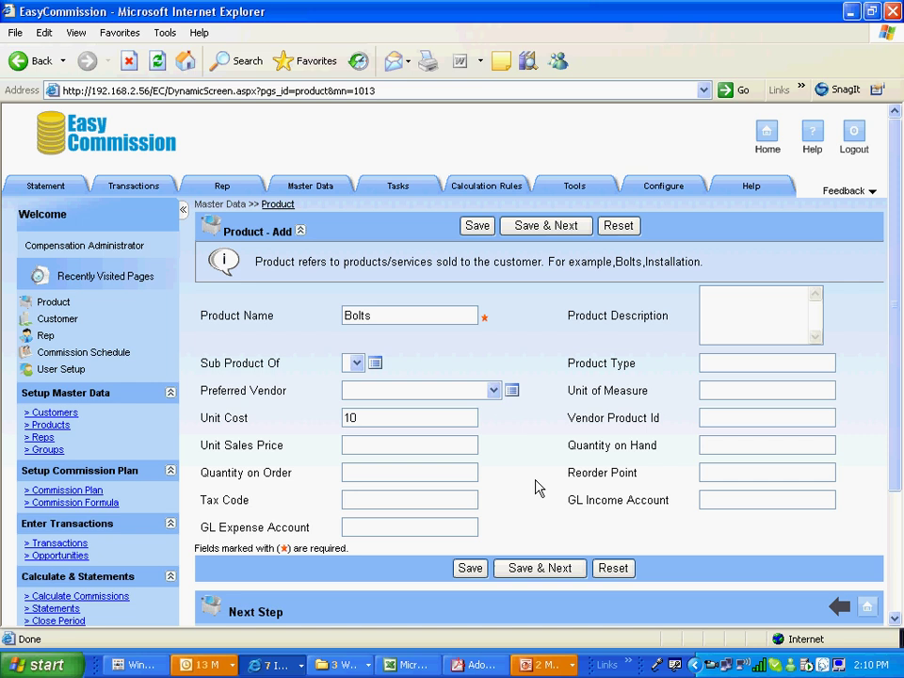
click(546, 572)
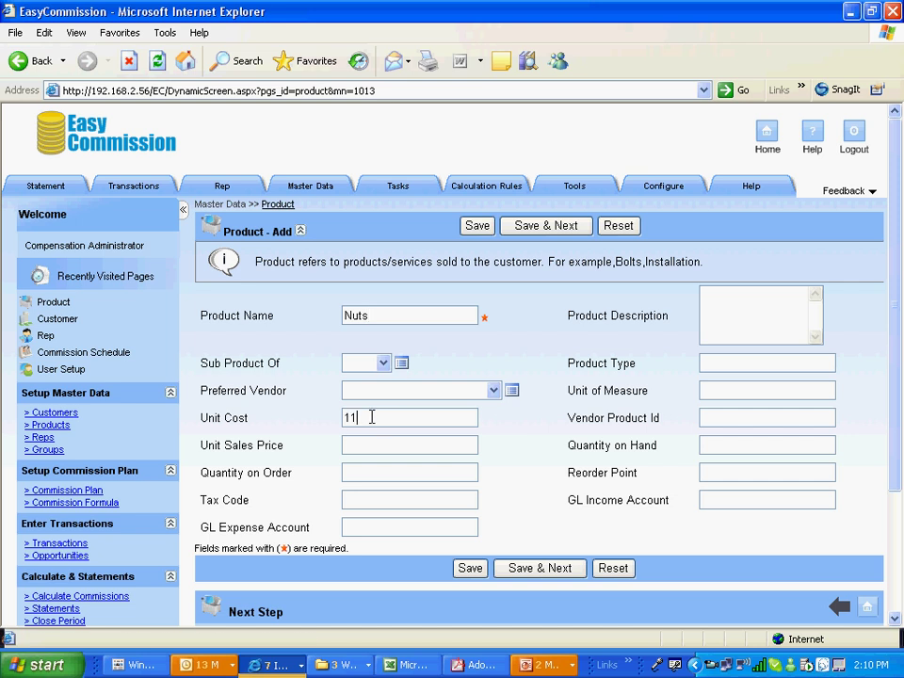
click(471, 568)
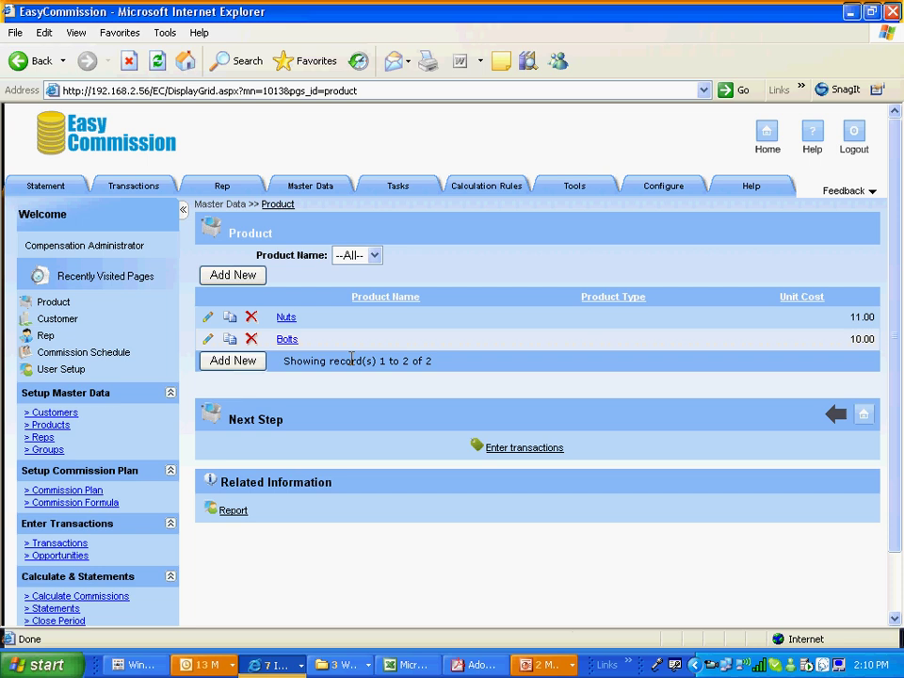
mouse_move(664, 185)
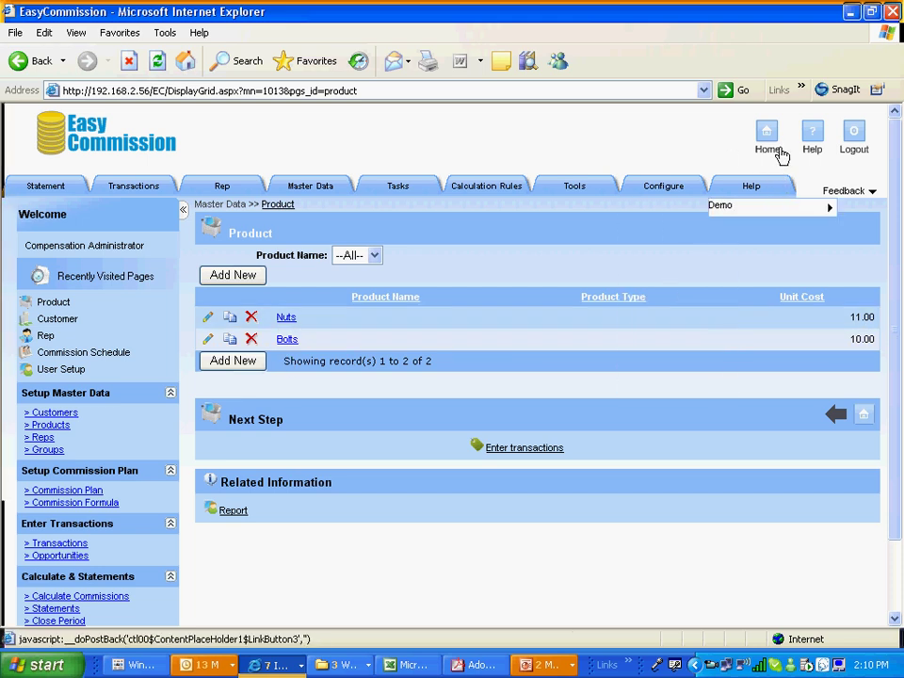
click(768, 145)
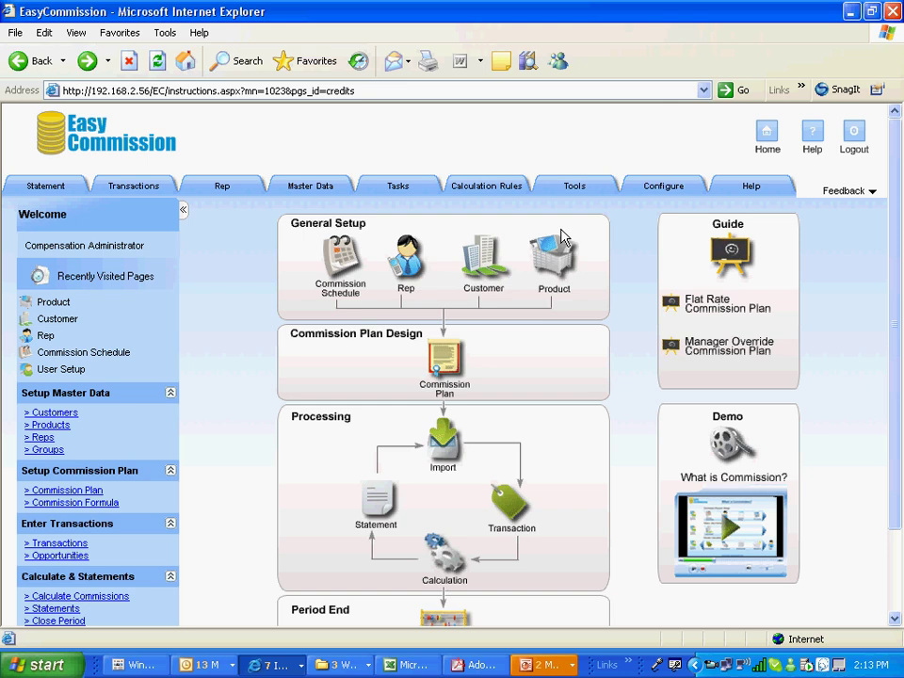
Open the empty Transaction list from the home page's Processing section
mouse_move(318, 188)
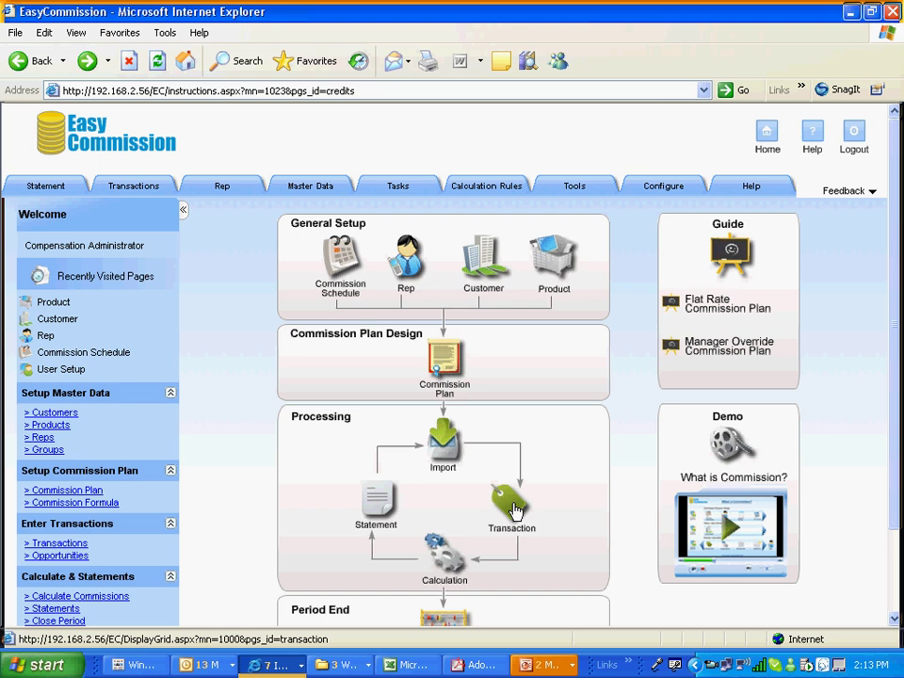
click(513, 509)
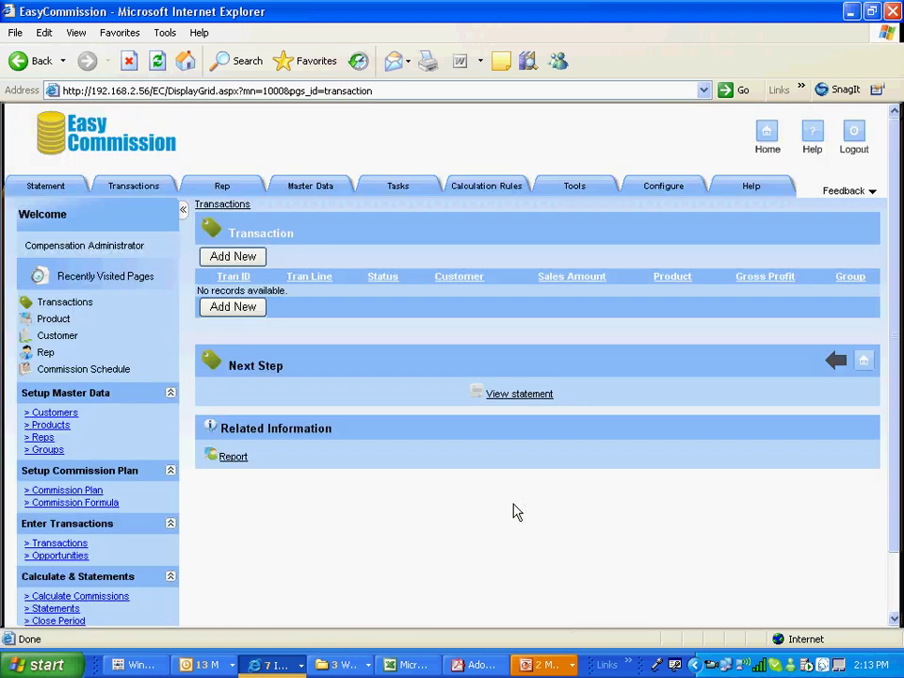
Enter transaction A01 line 1: ABC, Inc., Bolts, sales amount 1000, credited to the first rep
click(250, 258)
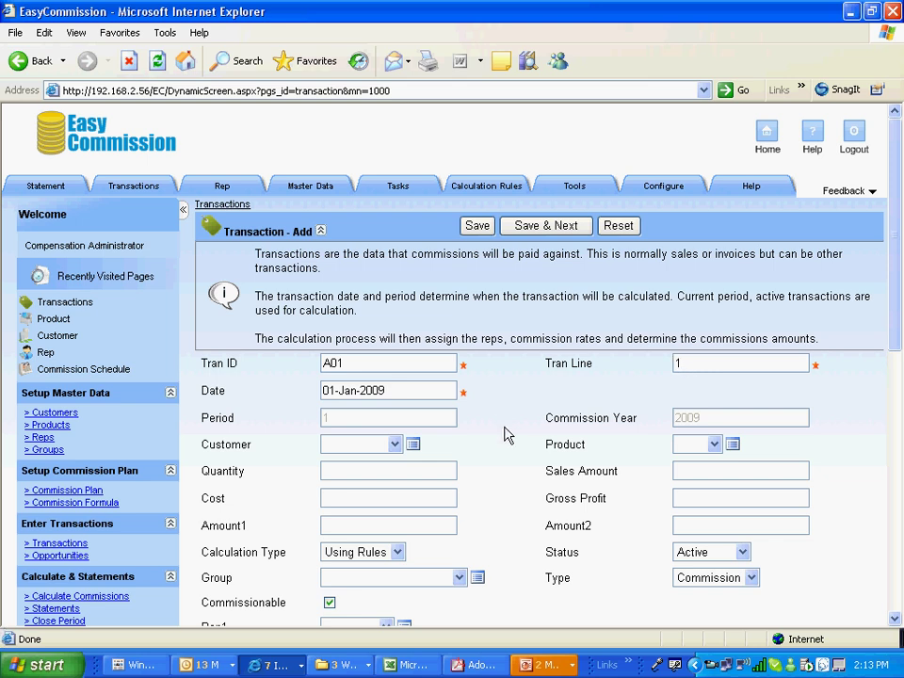
click(394, 444)
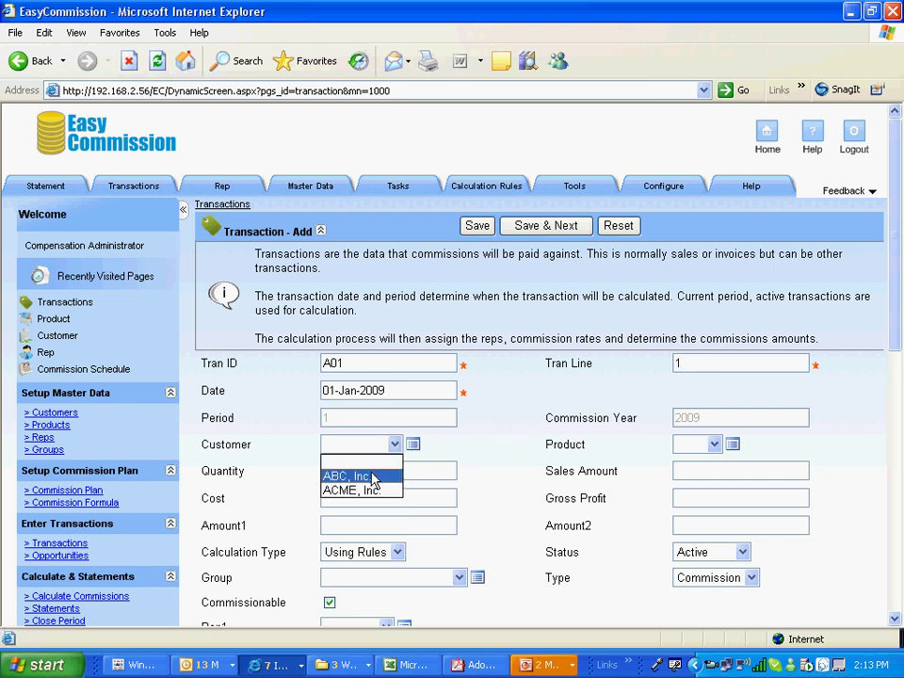
click(362, 476)
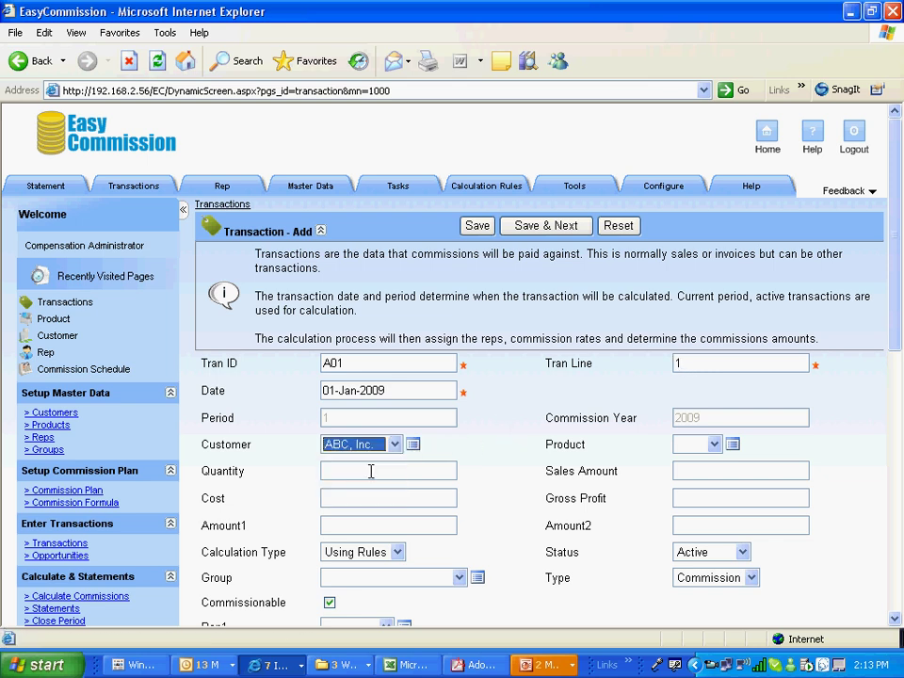
click(714, 443)
click(701, 478)
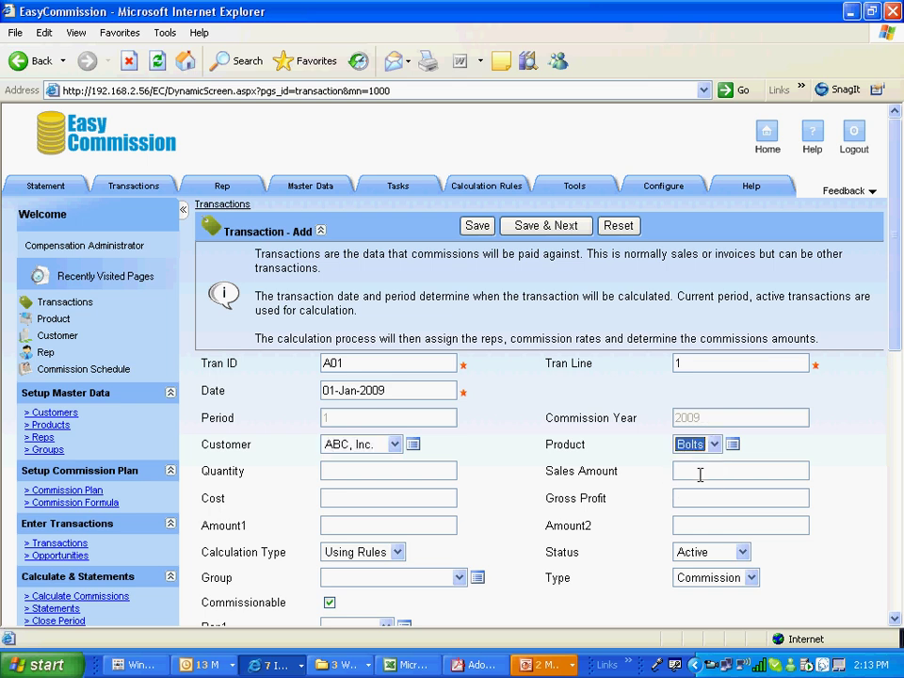
click(705, 478)
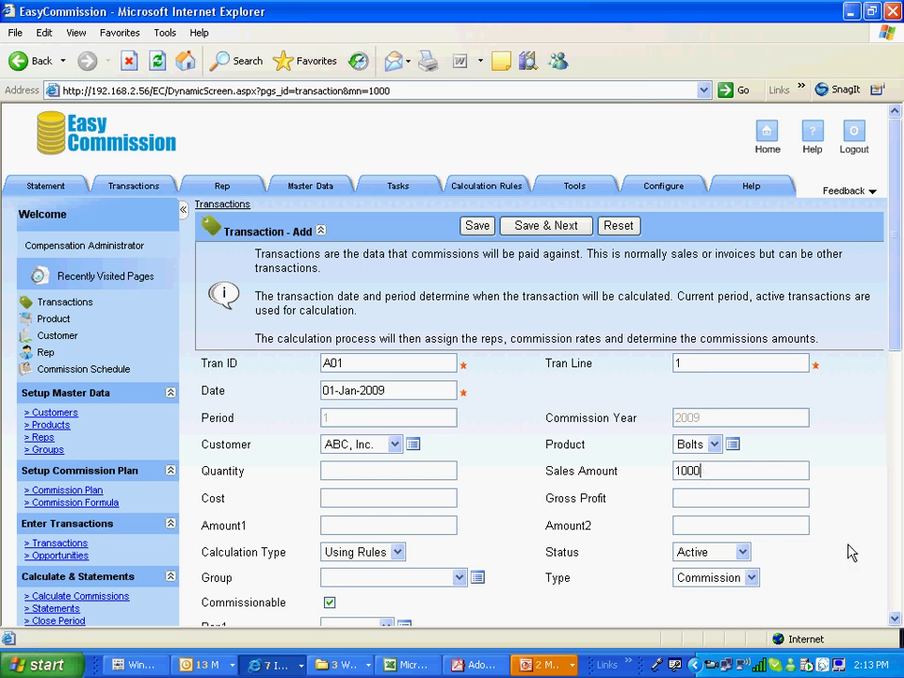
click(895, 619)
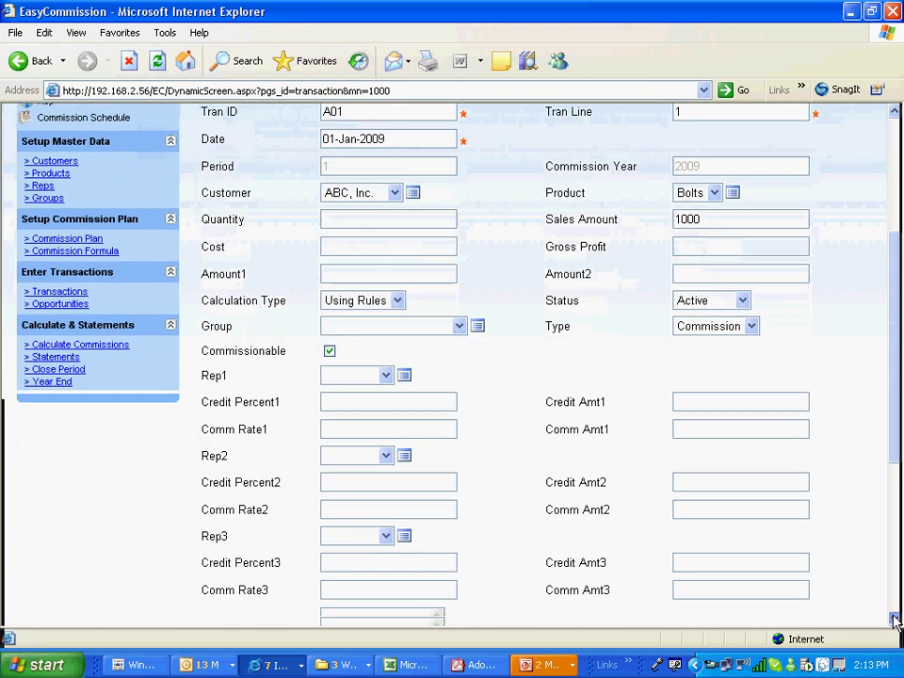
click(894, 618)
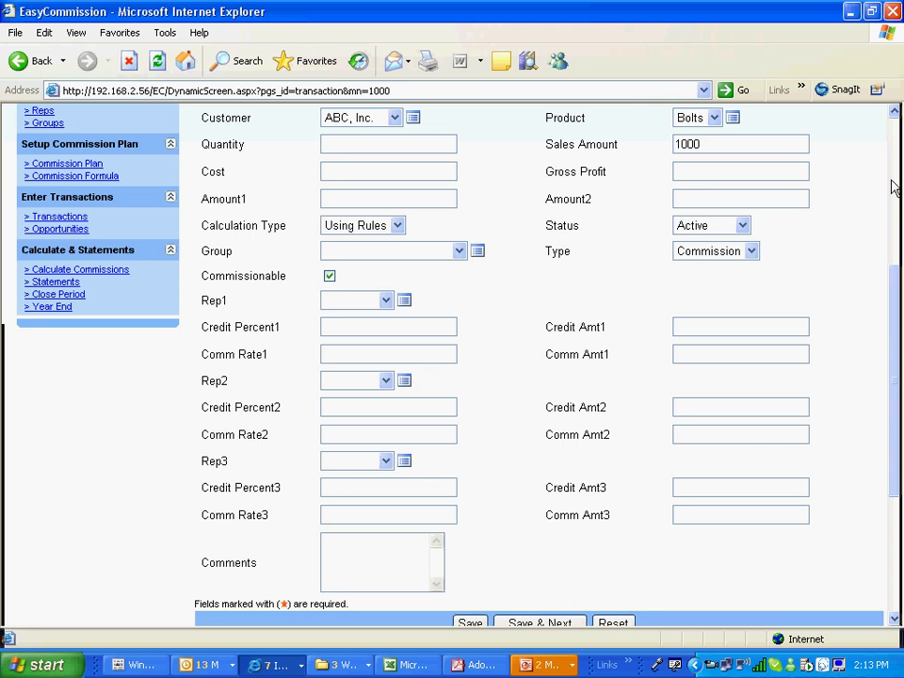
scroll(638, 253, up, 2)
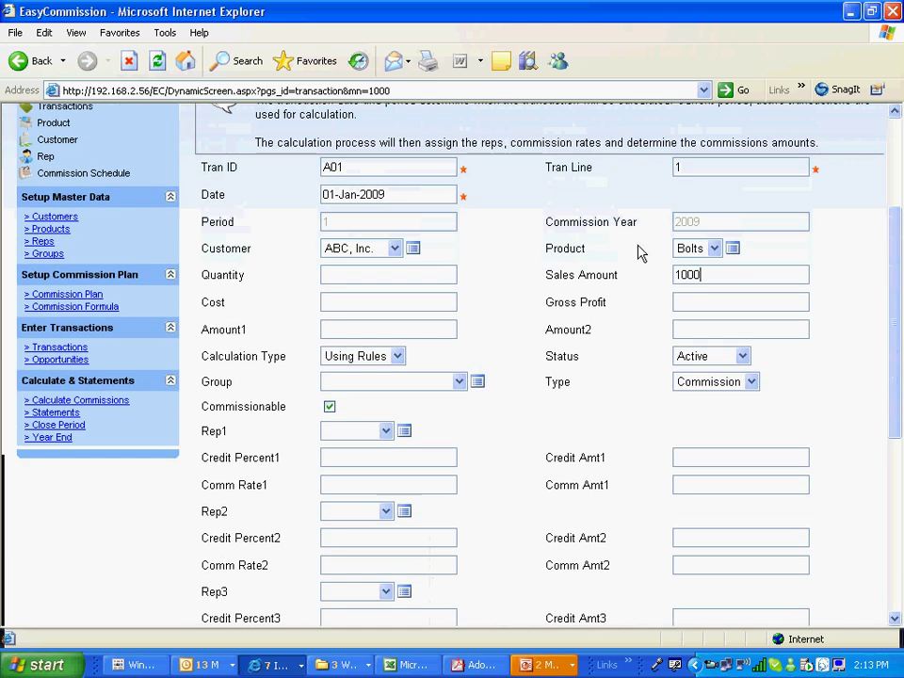
click(386, 431)
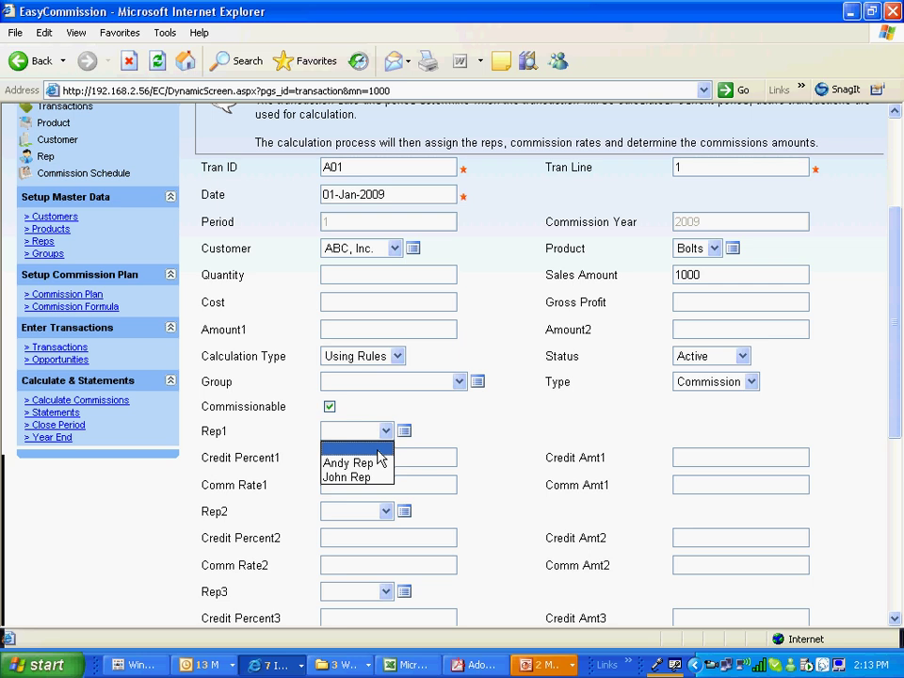
click(372, 463)
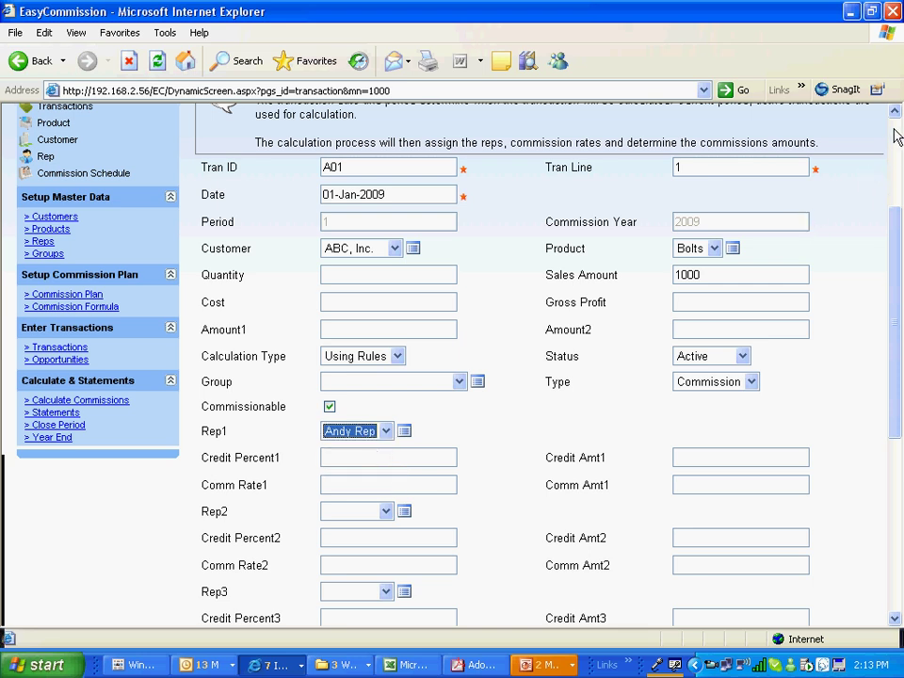
scroll(894, 137, up, 3)
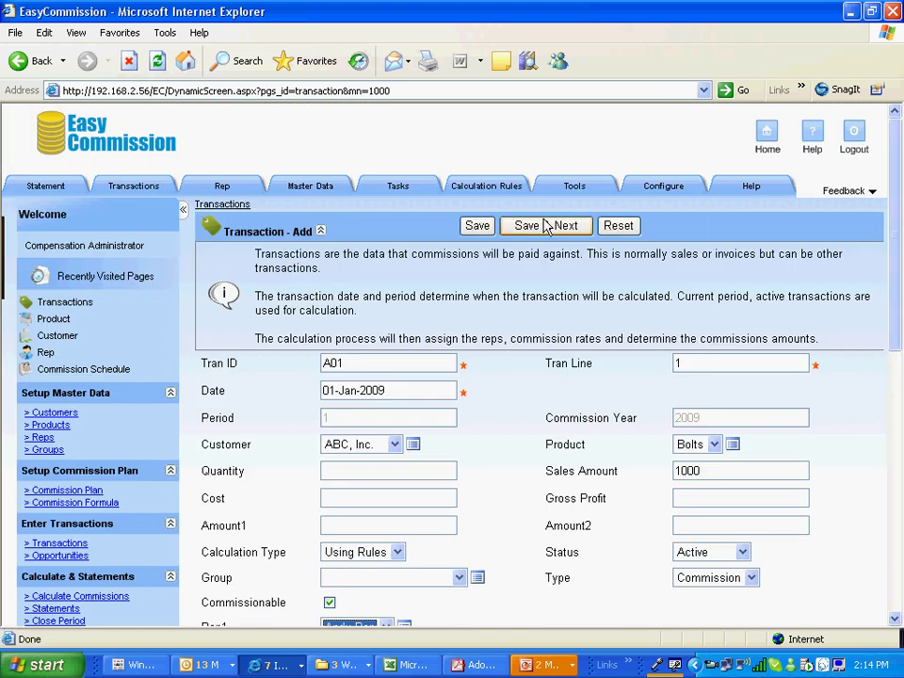
Save line 1, then fill A01 line 2: ABC, Inc., Nuts, 1000, credited to the first rep
click(545, 226)
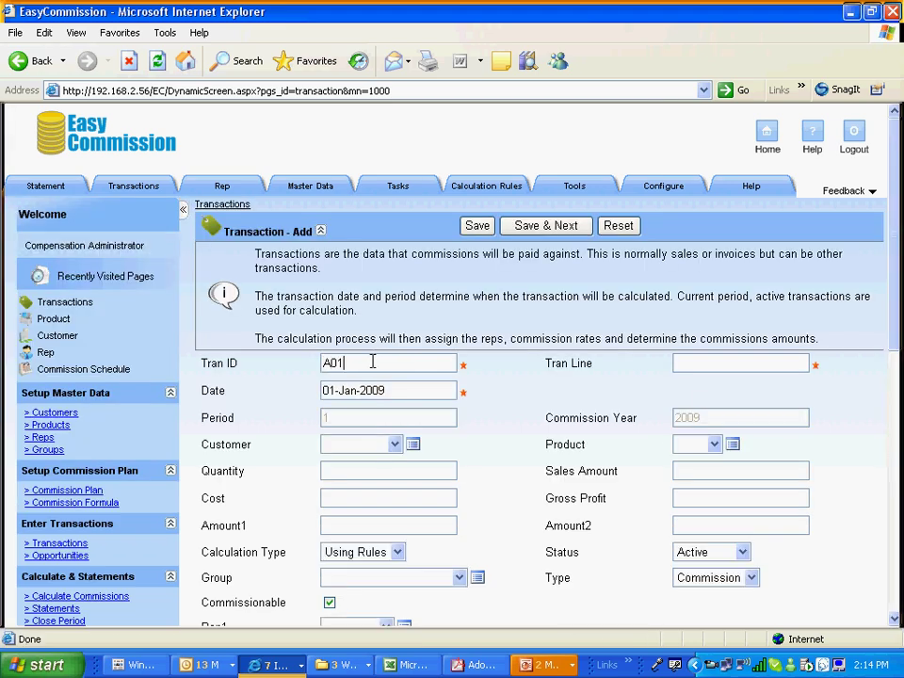
click(688, 361)
click(393, 446)
click(367, 475)
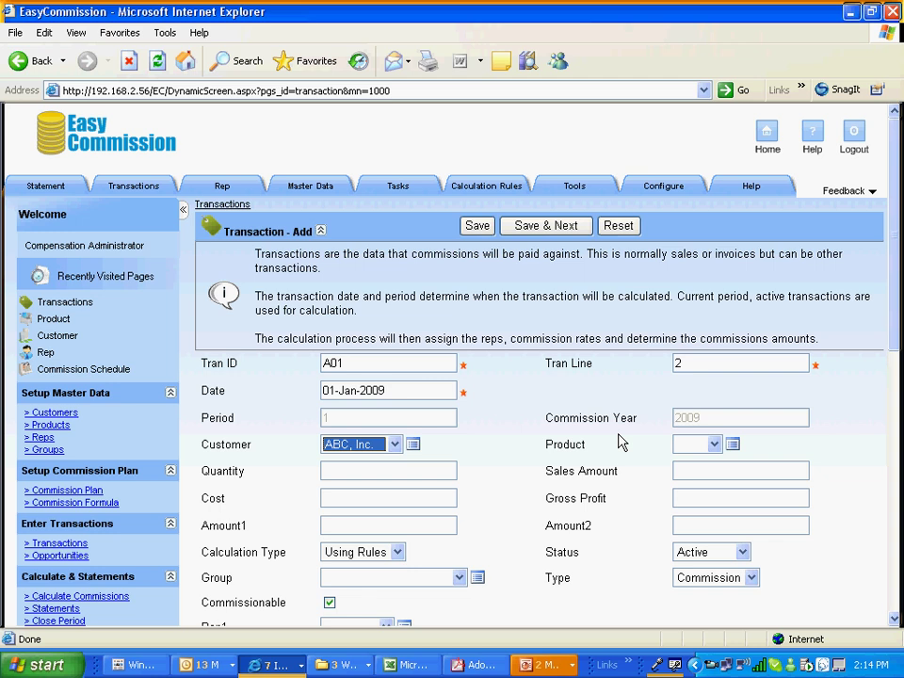
click(715, 448)
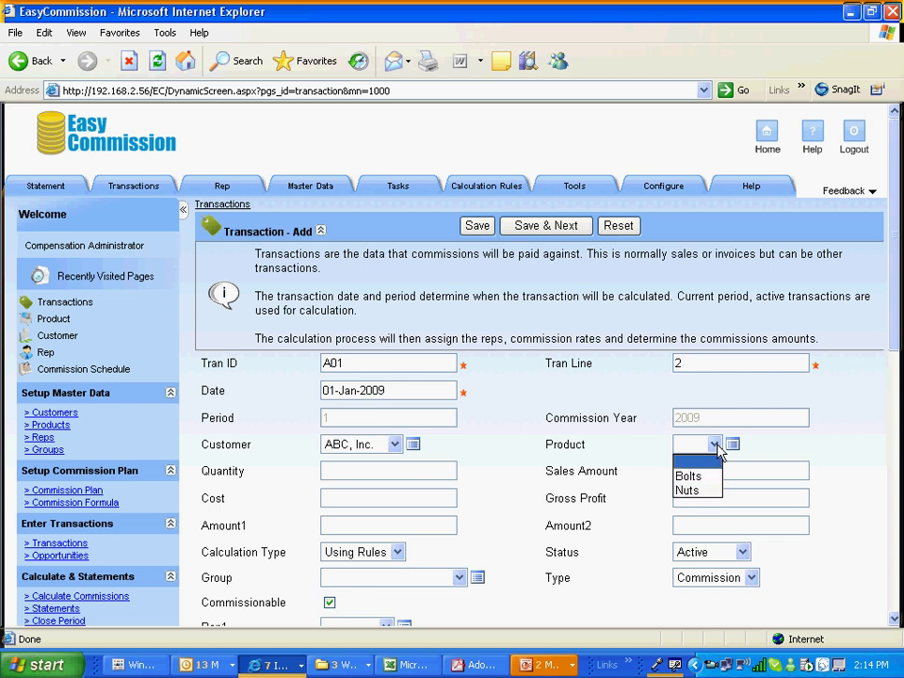
click(705, 492)
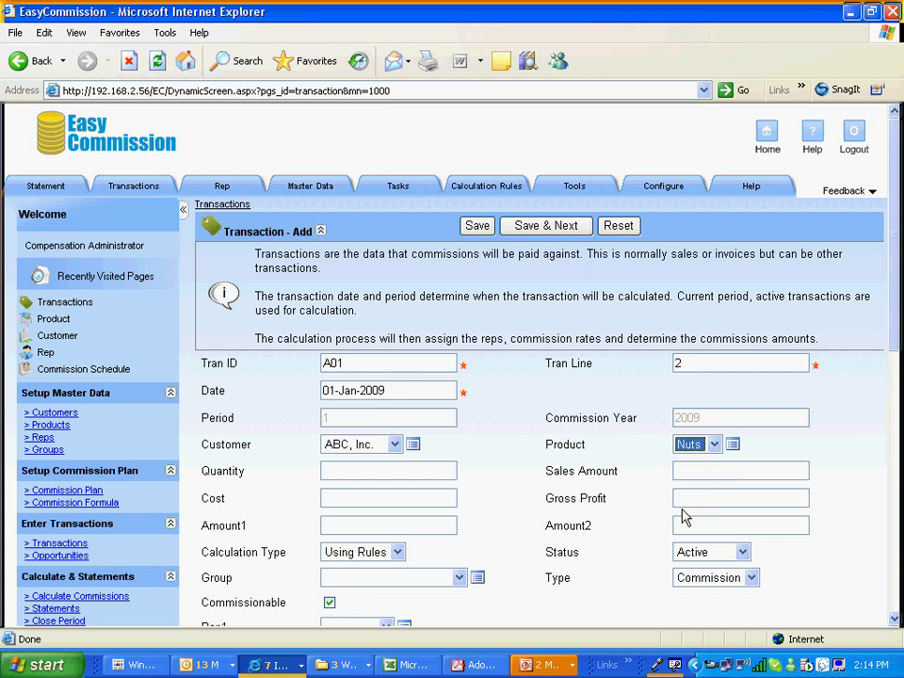
click(679, 474)
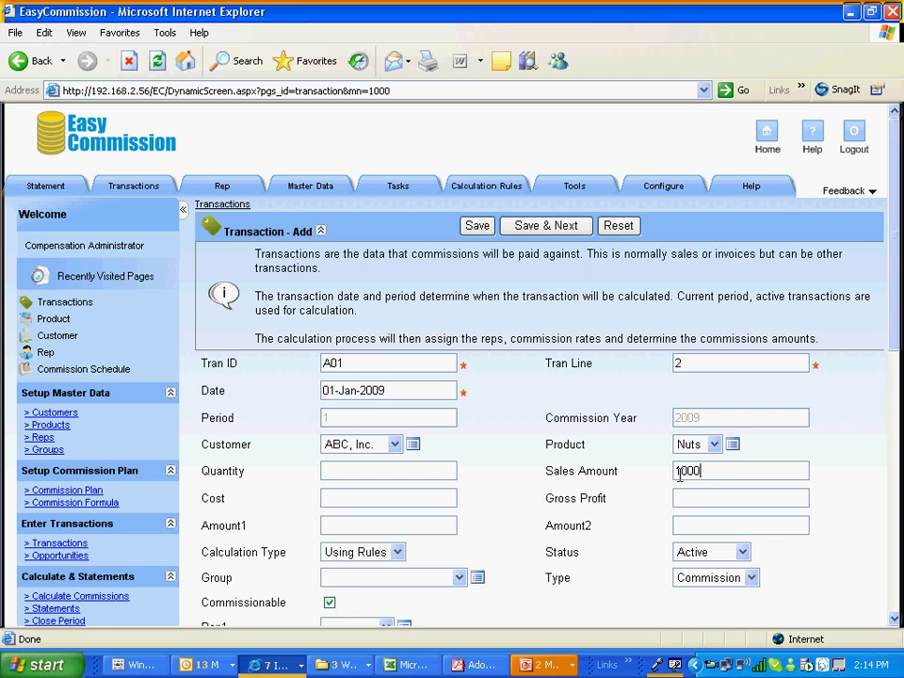
click(893, 621)
click(386, 561)
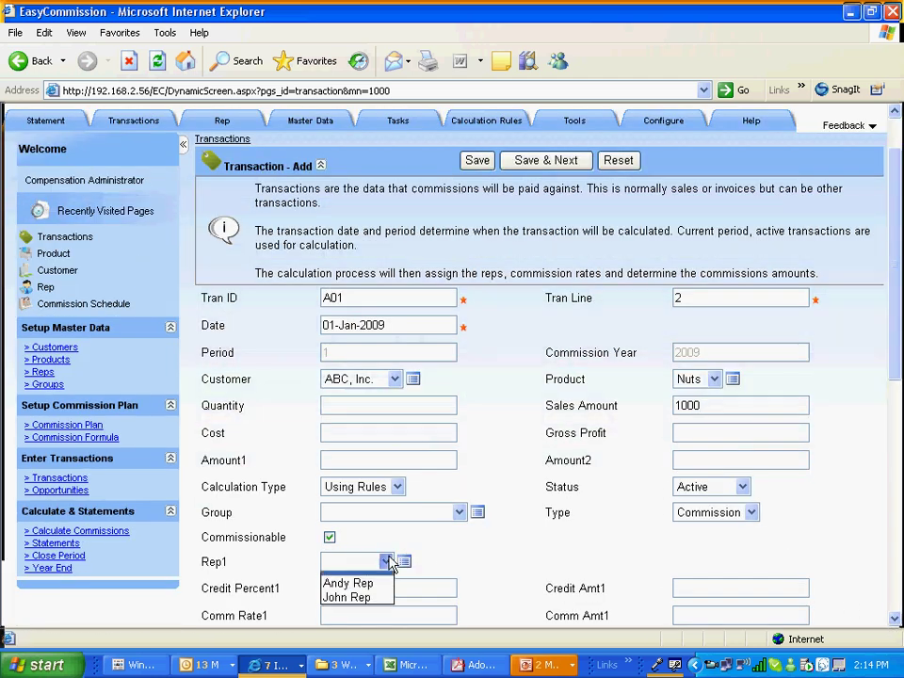
click(361, 583)
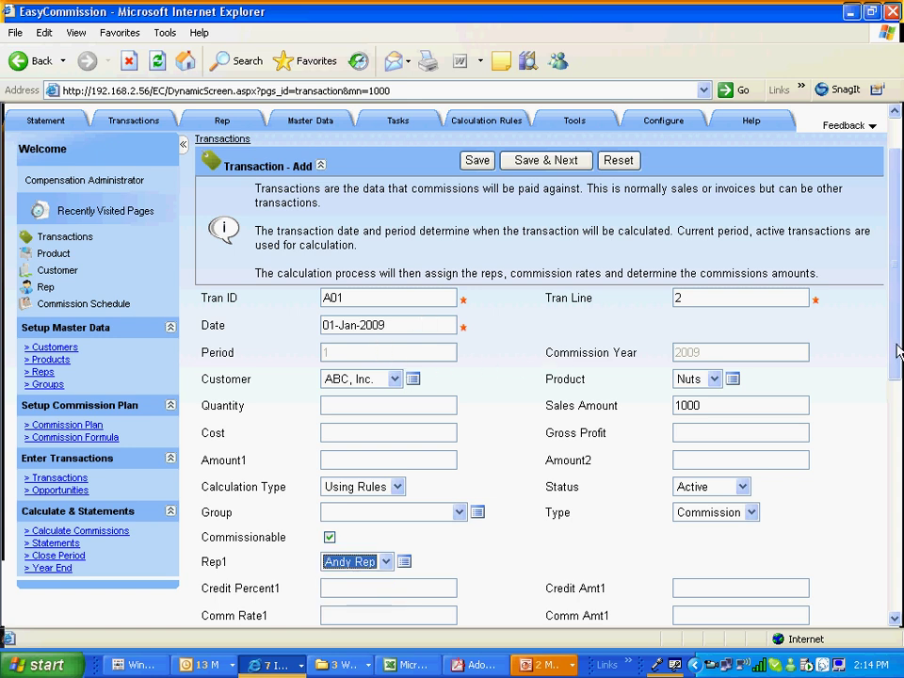
drag(896, 349, 890, 325)
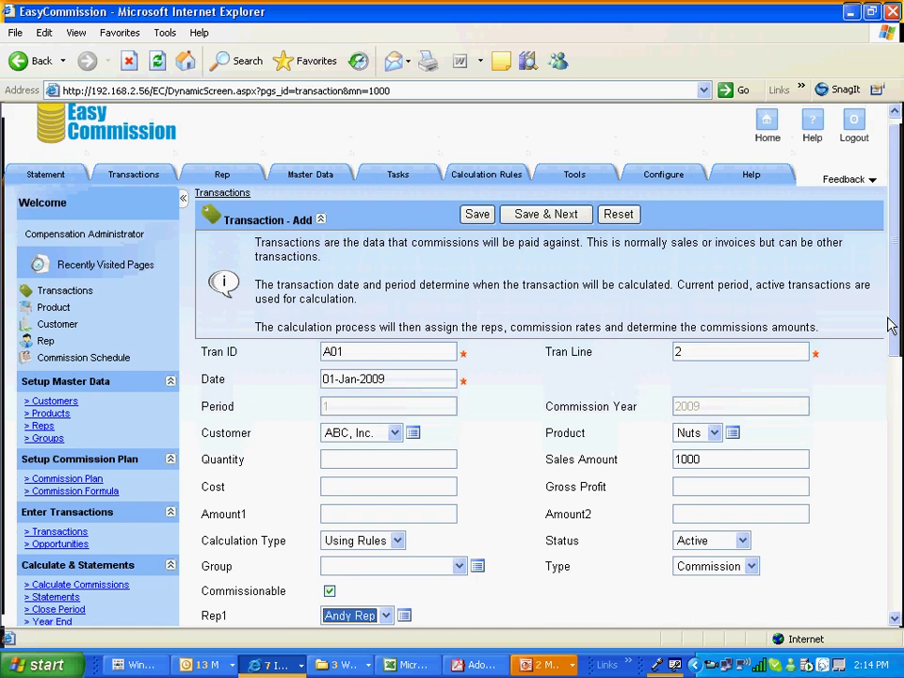
Save A01 line 2, then start B01 line 1 with customer ACME, Inc. and product Bolts
click(554, 213)
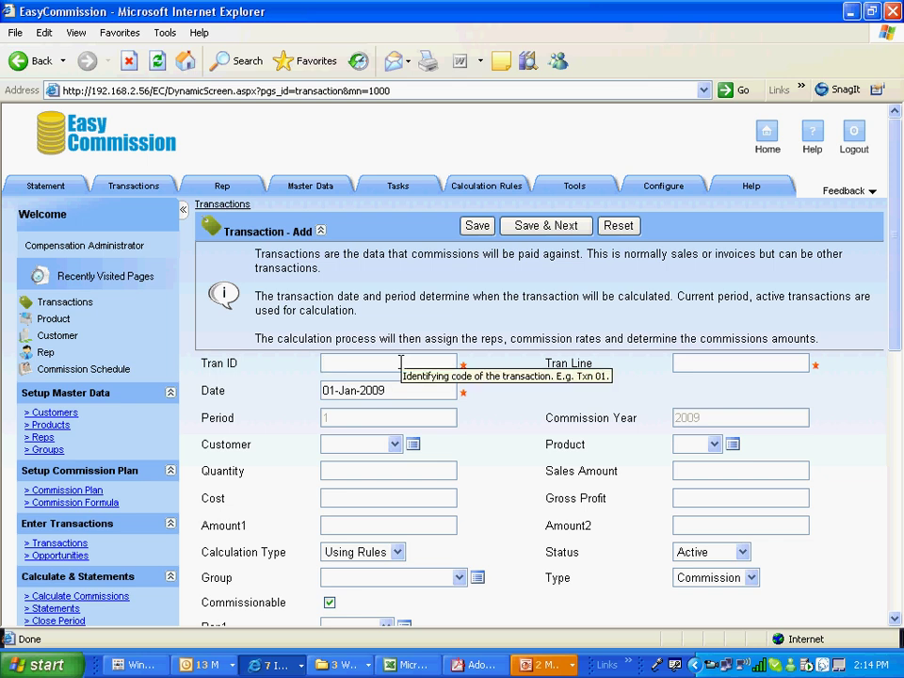
click(400, 363)
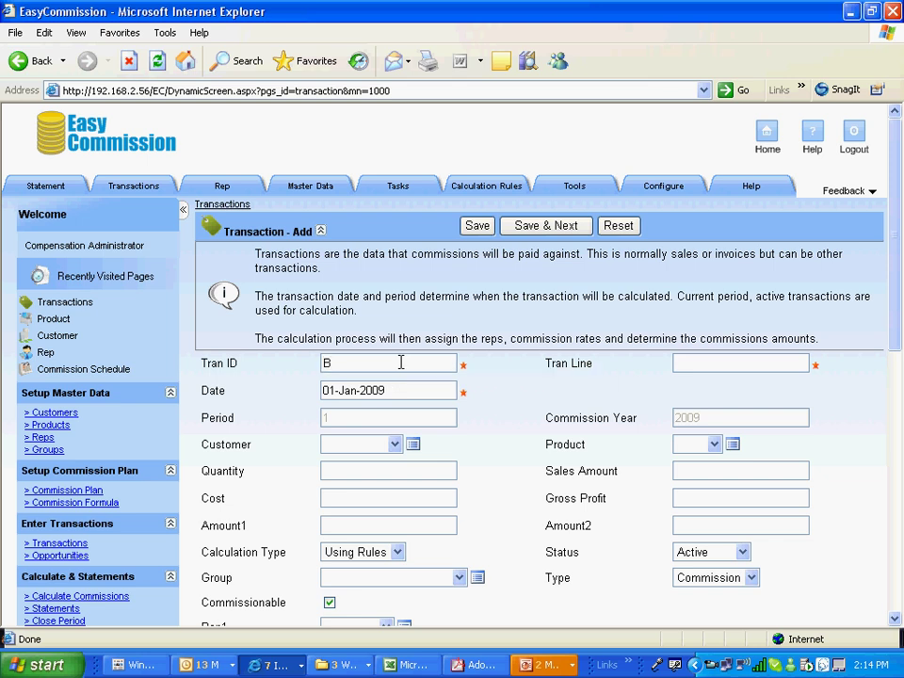
click(680, 364)
text(1)
click(394, 443)
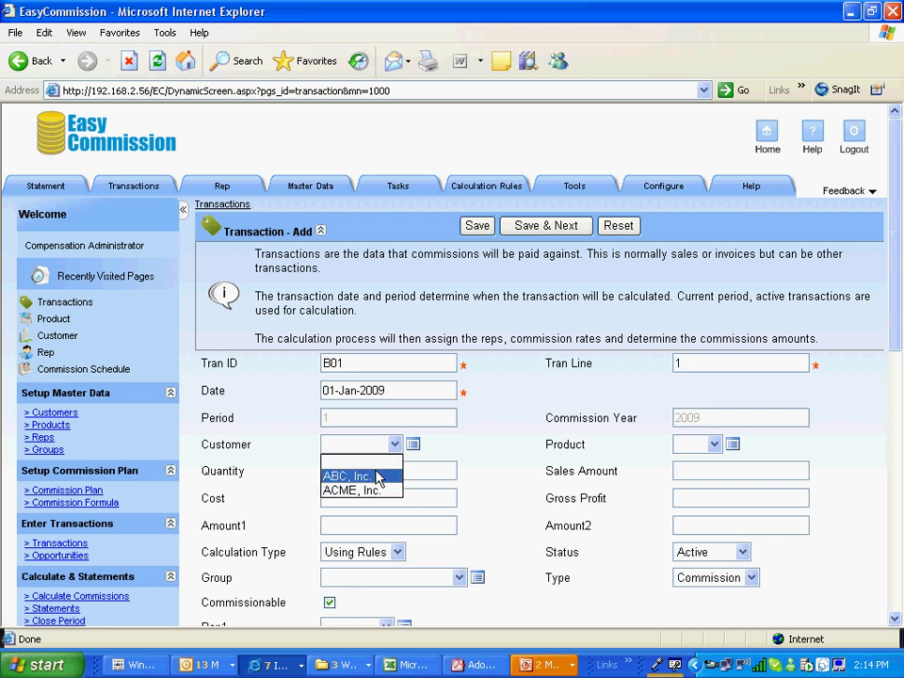
click(372, 491)
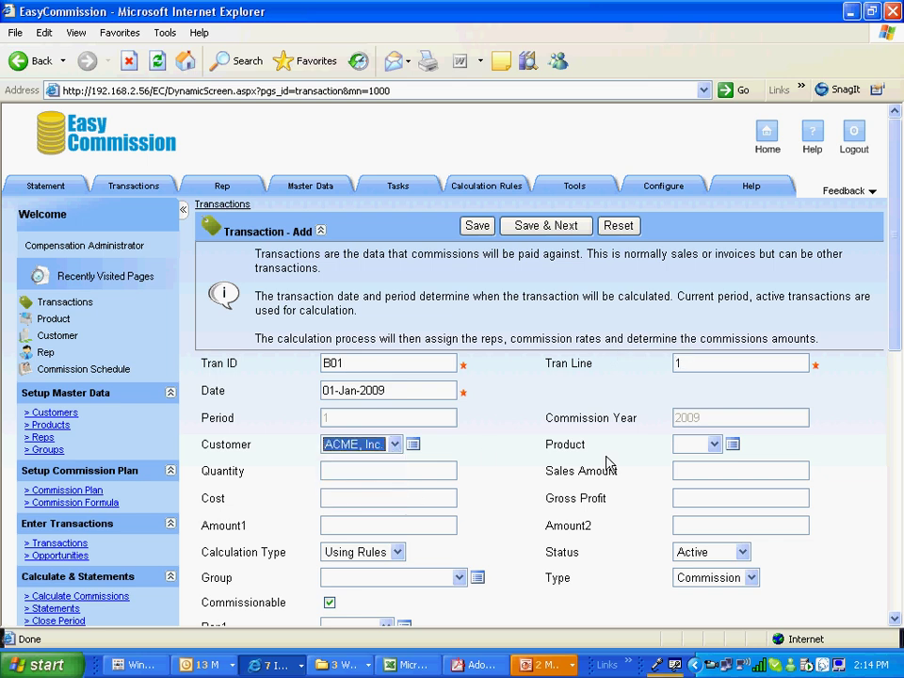
click(713, 447)
click(694, 475)
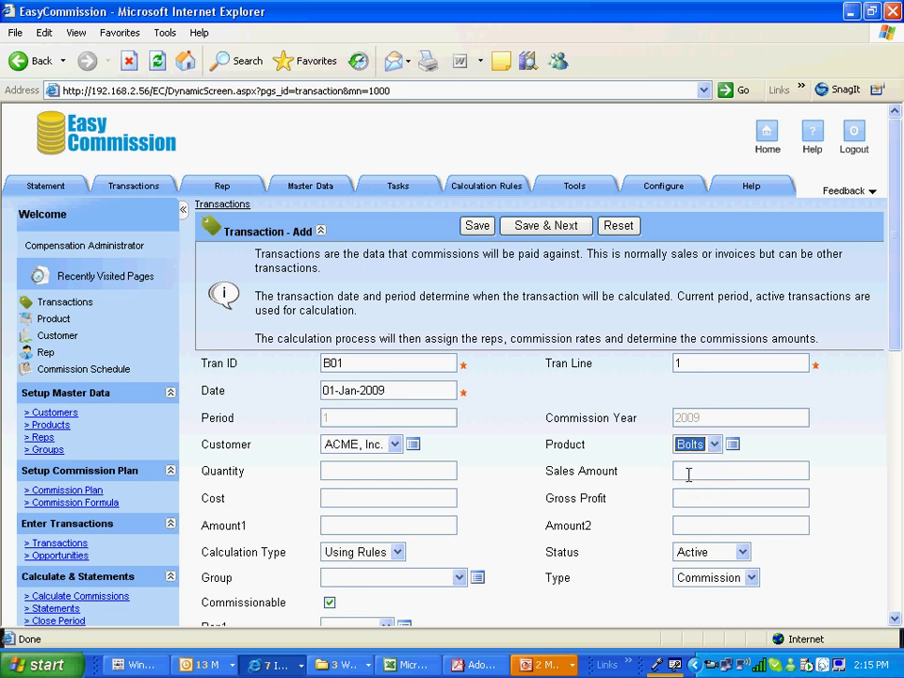
Give B01 line 1 a 1000 sales amount, credit the second rep, and save it
click(685, 471)
text(1000)
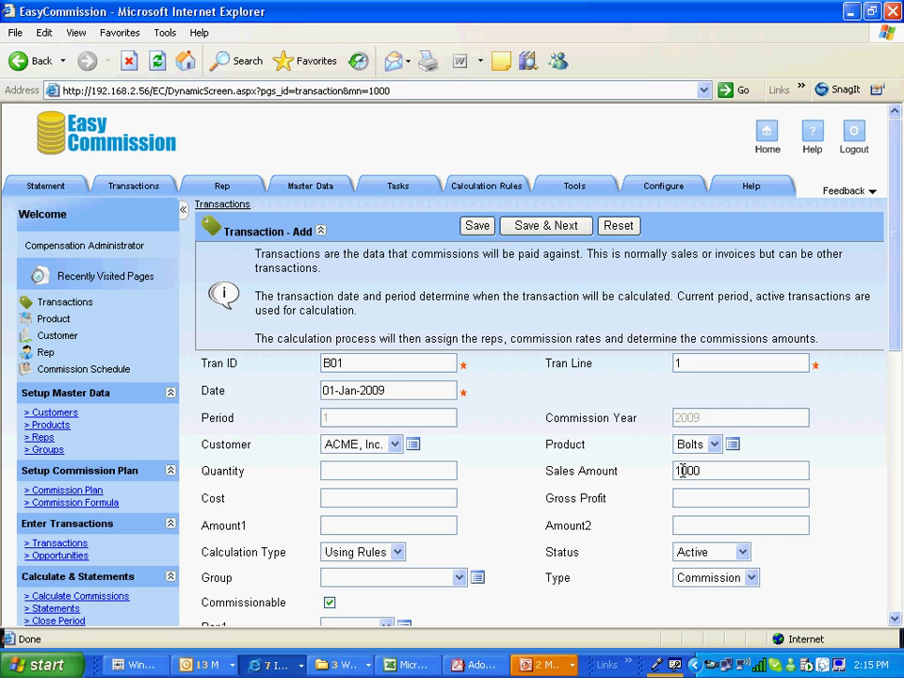
scroll(880, 612, down, 1)
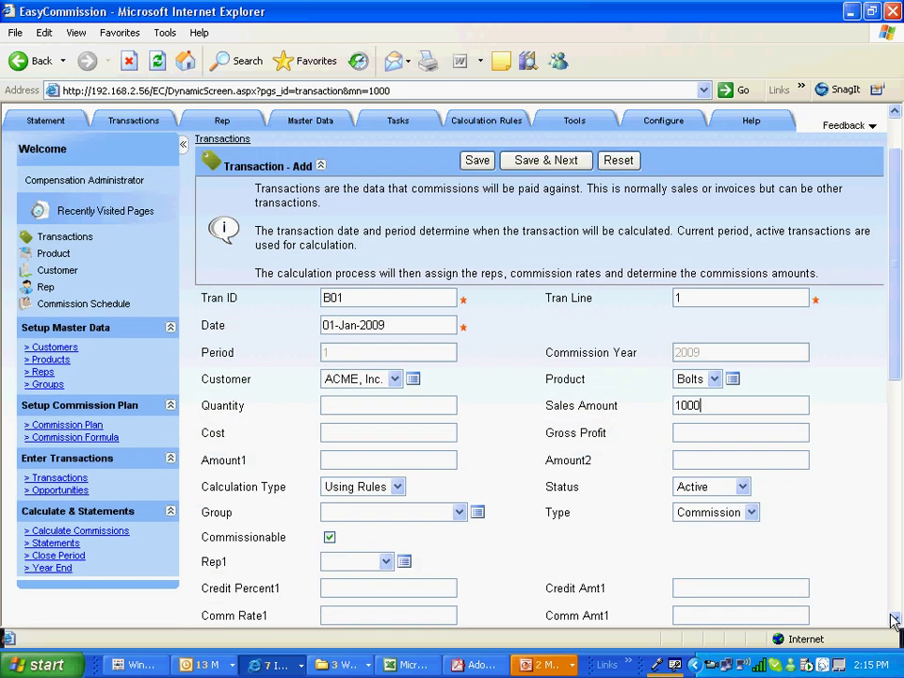
click(386, 562)
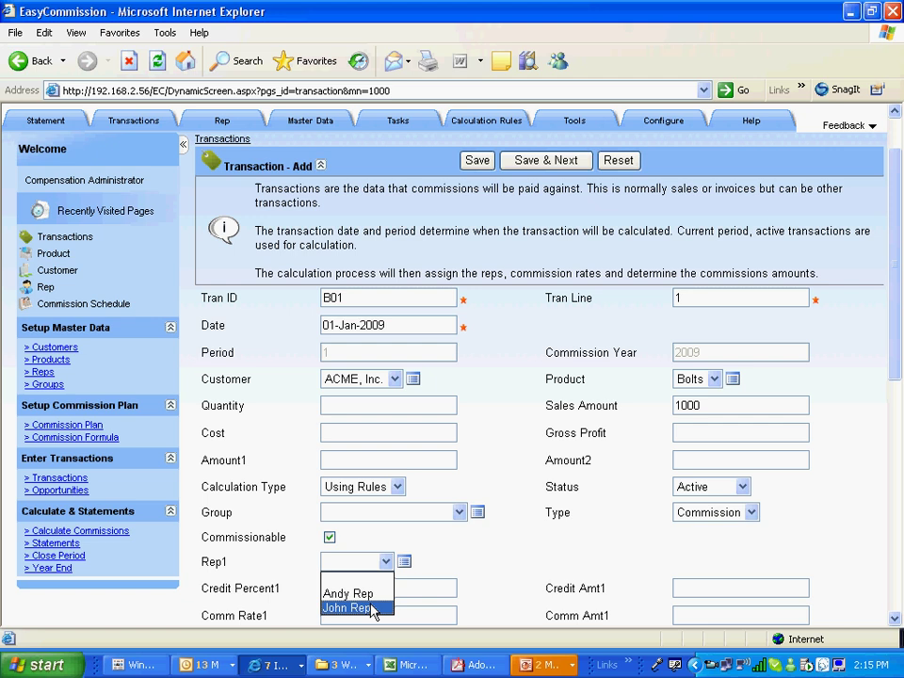
click(369, 608)
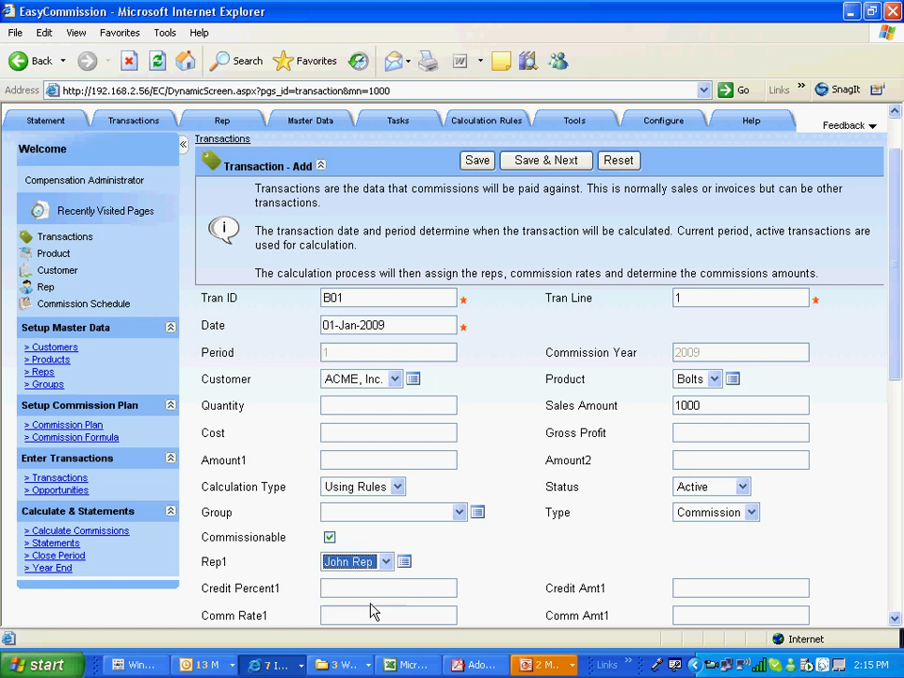
click(523, 162)
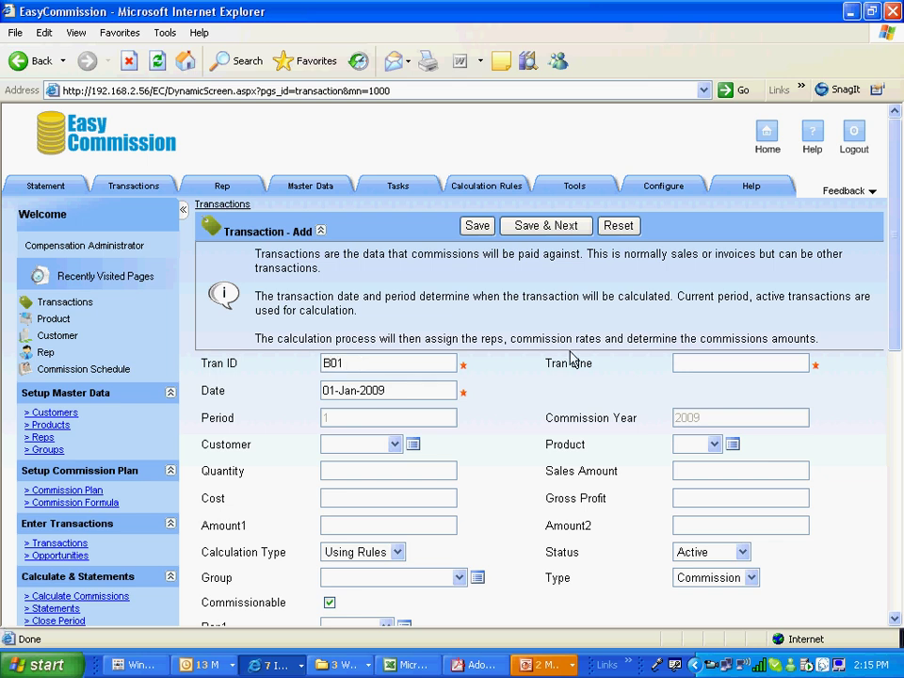
Fill B01 line 2 with ACME, Inc., Nuts, sales amount 1000, credited to the second rep
click(394, 445)
click(375, 491)
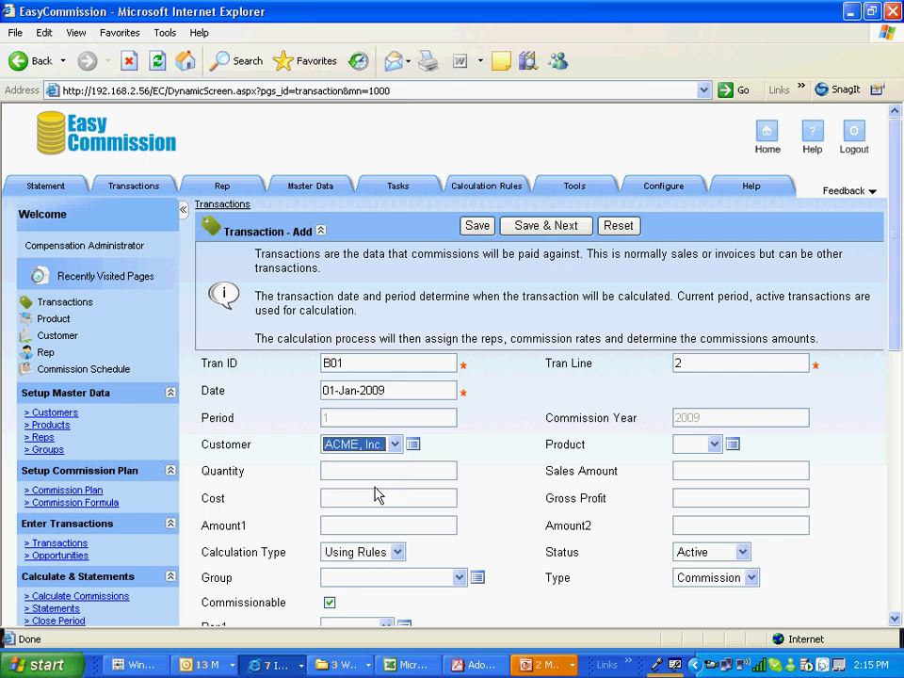
click(714, 446)
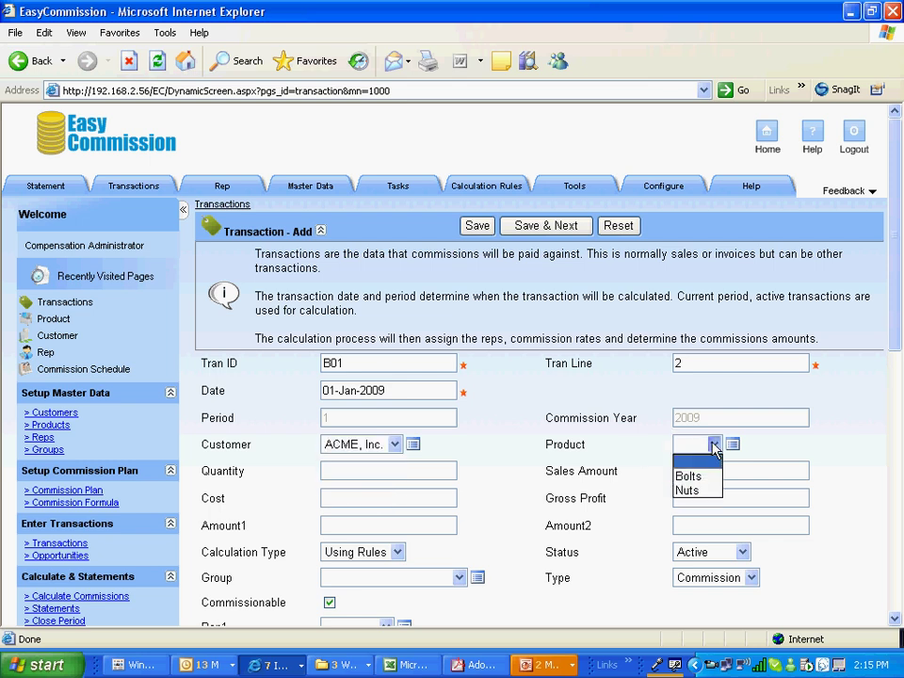
click(699, 490)
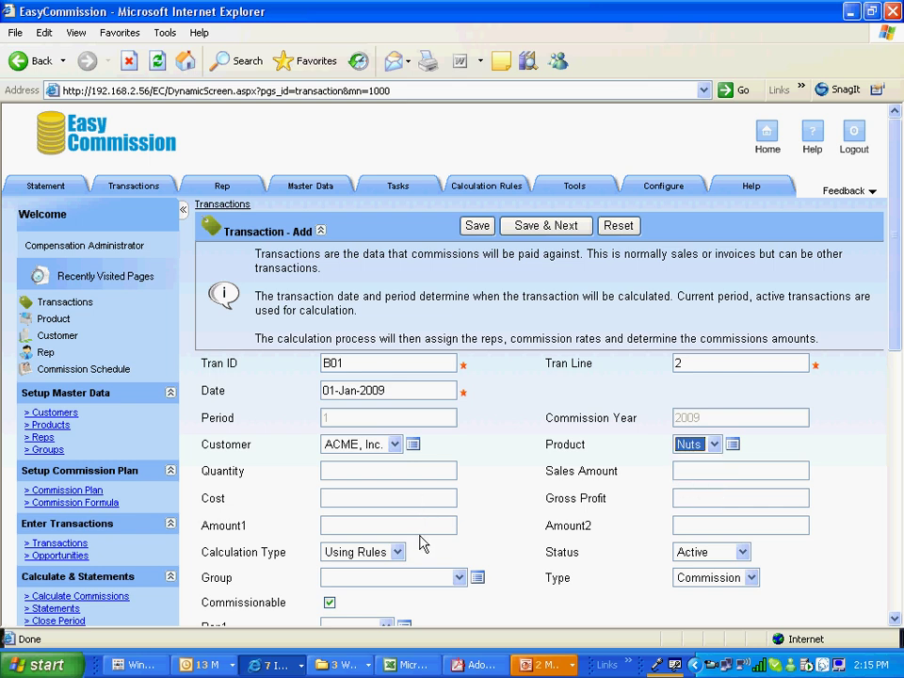
click(693, 470)
text(1)
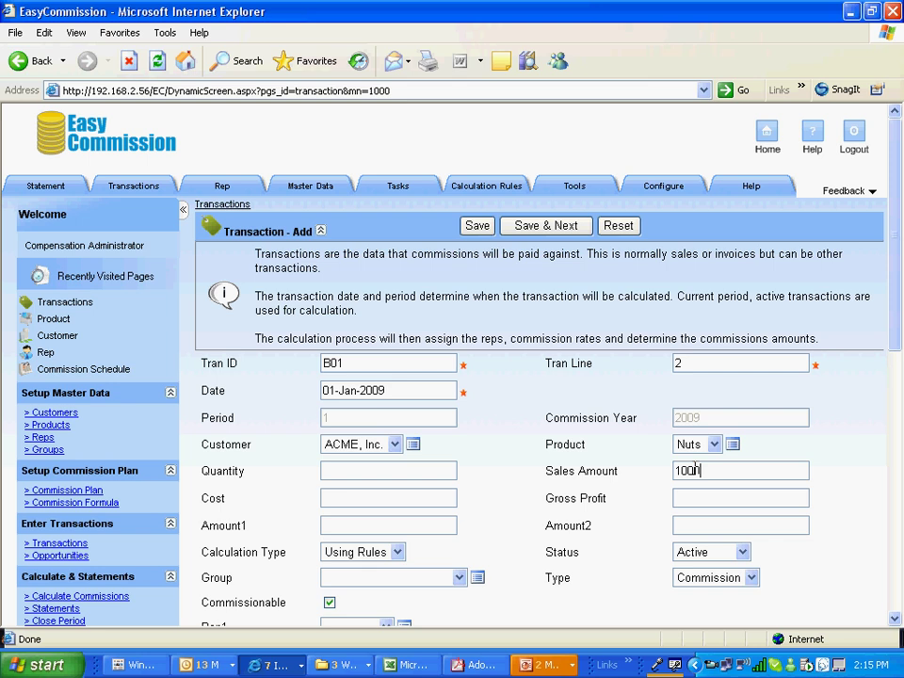
text(000)
click(895, 619)
click(895, 618)
click(386, 561)
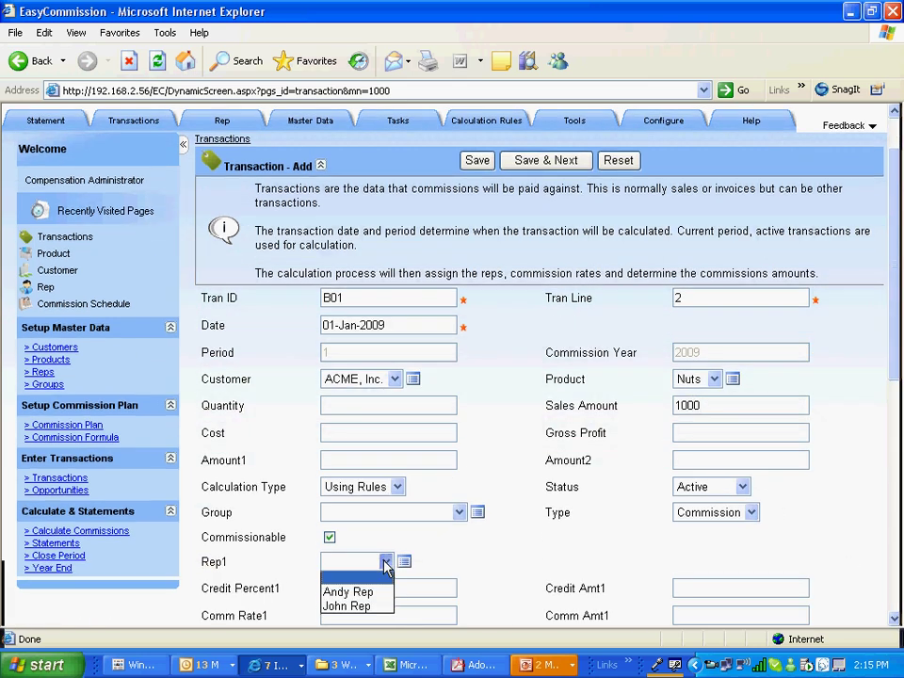
click(367, 607)
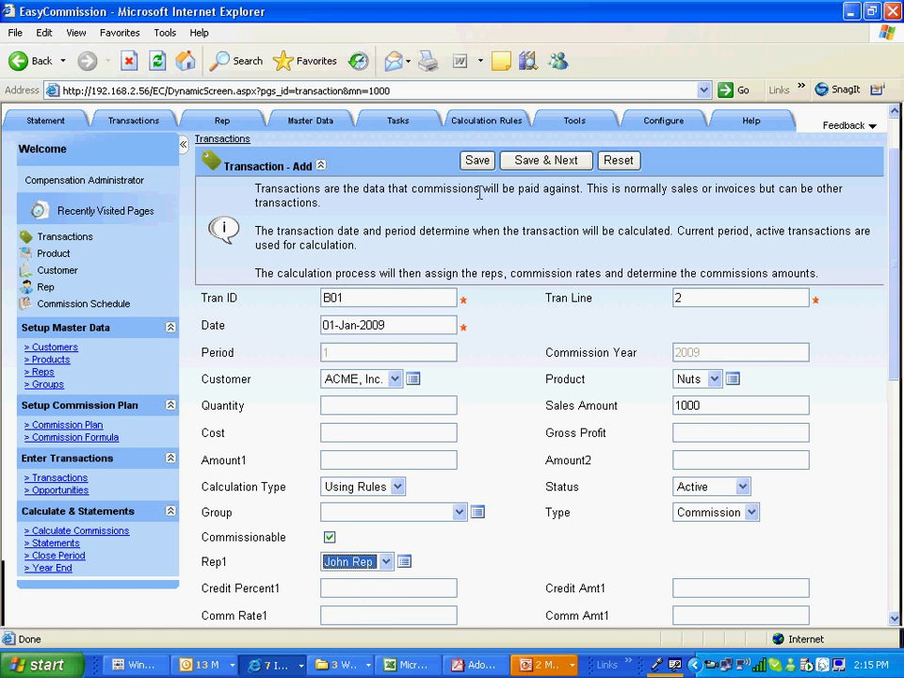
Save transaction B01 line 2, leaving four transactions listed, and go back to the home page
click(475, 164)
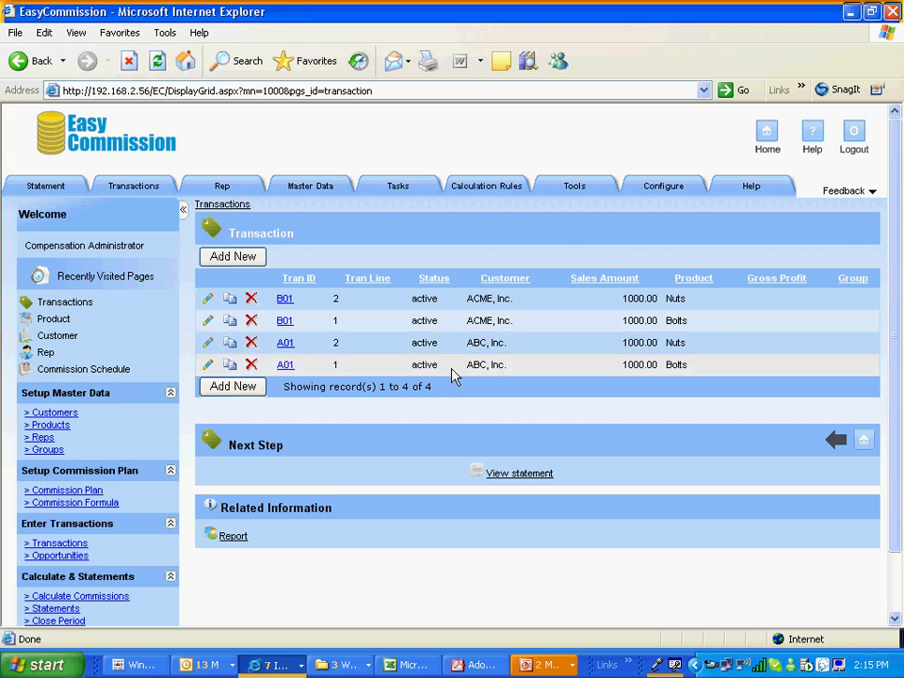
click(768, 140)
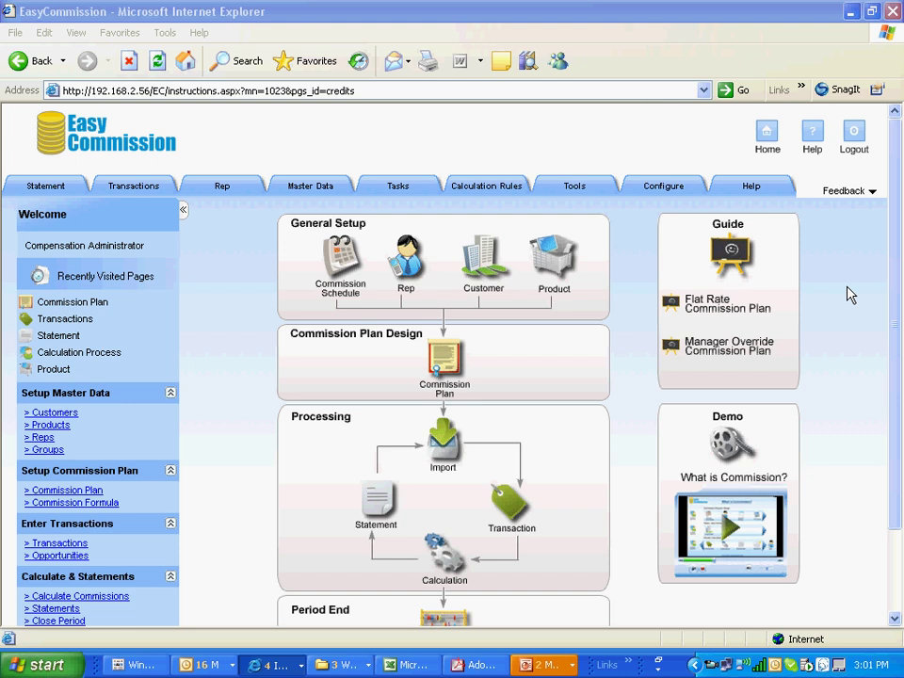
Open the Commission Plan list and start a new commission plan
click(453, 353)
click(453, 353)
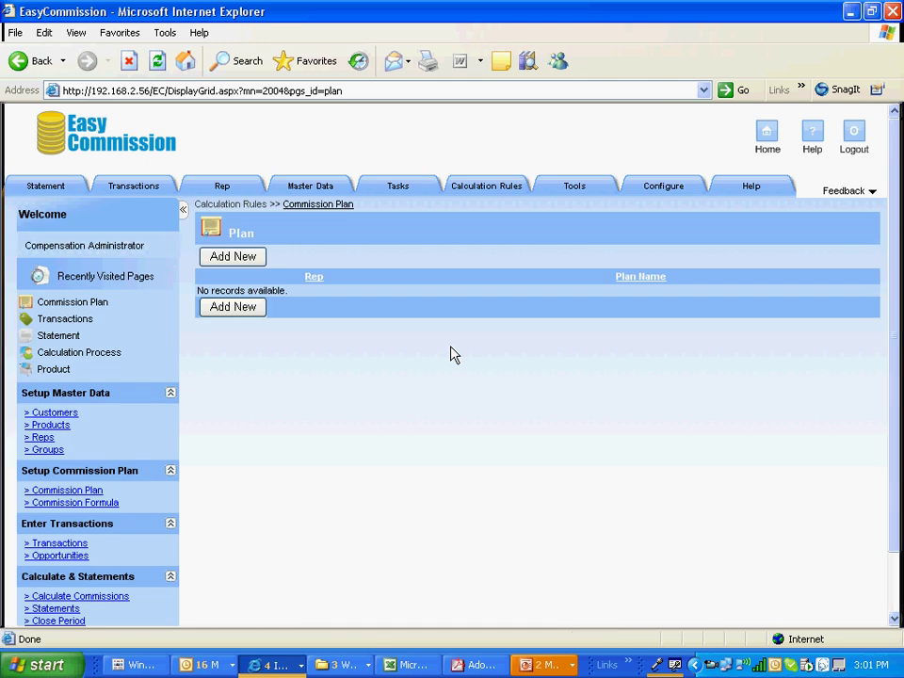
click(250, 256)
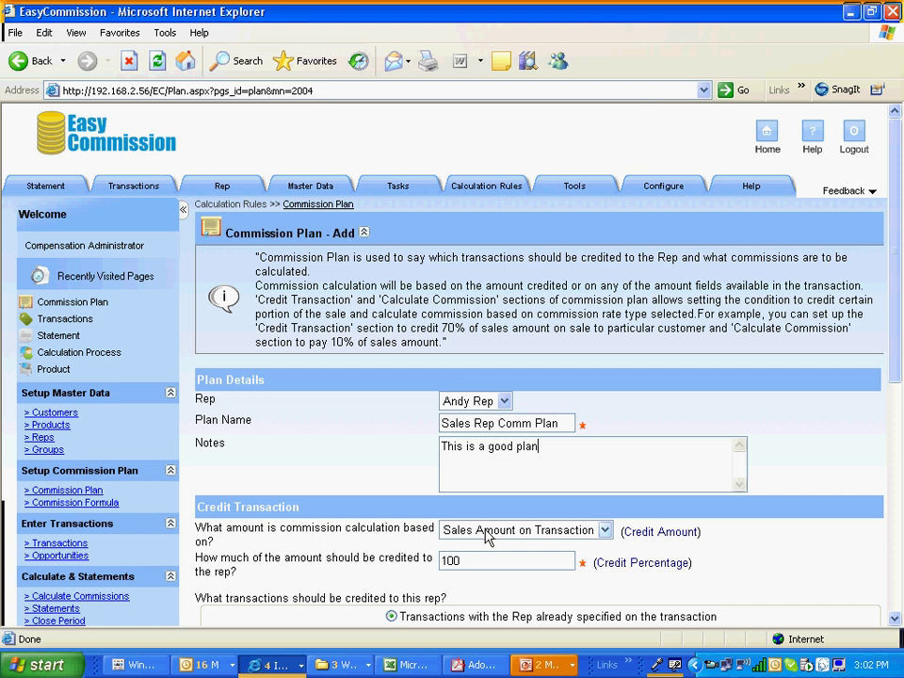
click(605, 533)
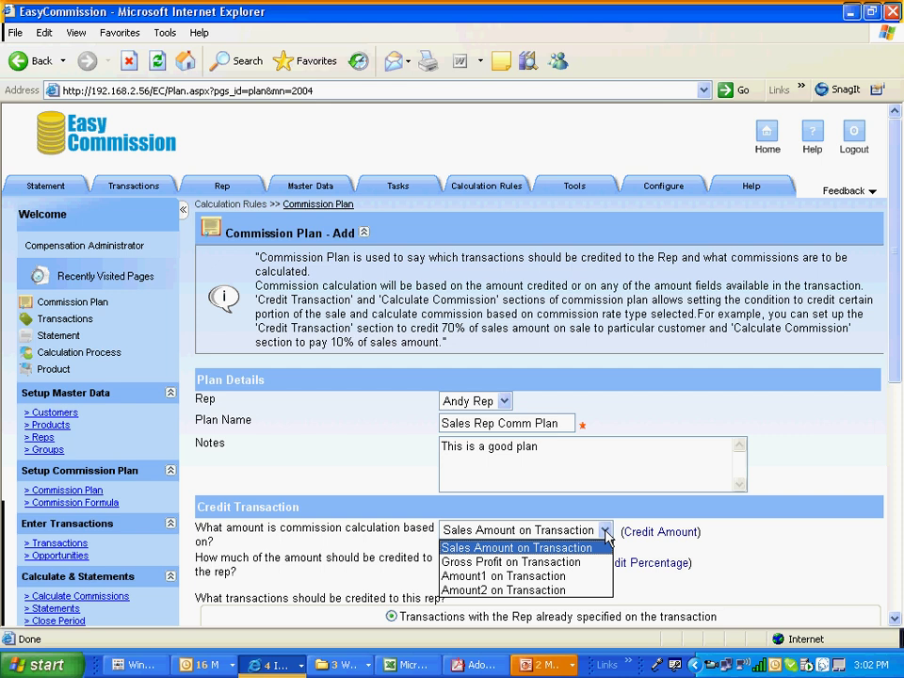
key(Tab)
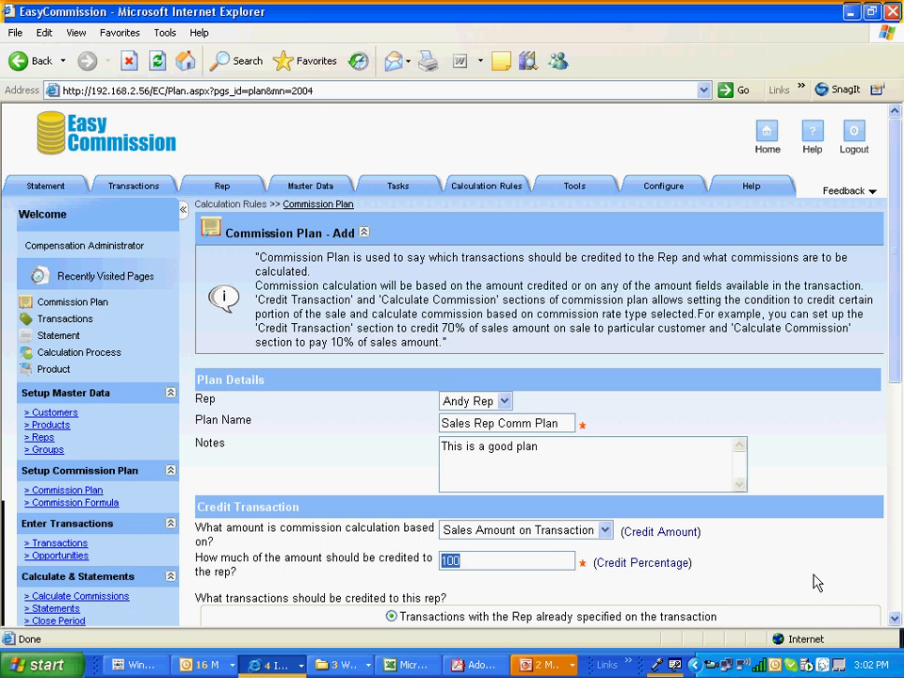
click(894, 620)
scroll(895, 619, down, 5)
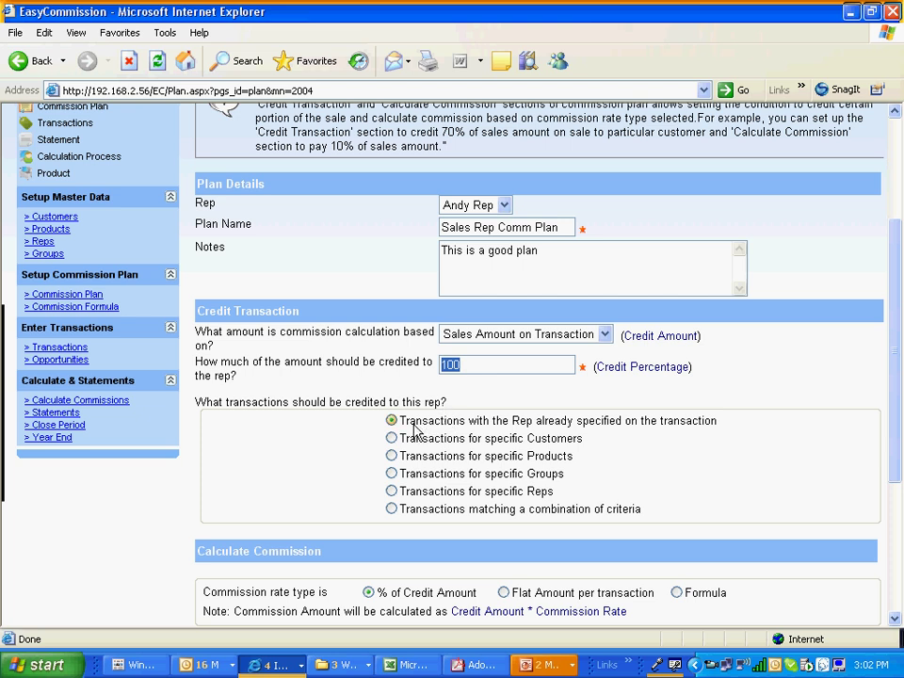
Switch Andy Rep's plan to a commission rate that differs by product
mouse_move(433, 430)
mouse_move(444, 449)
click(895, 618)
click(895, 618)
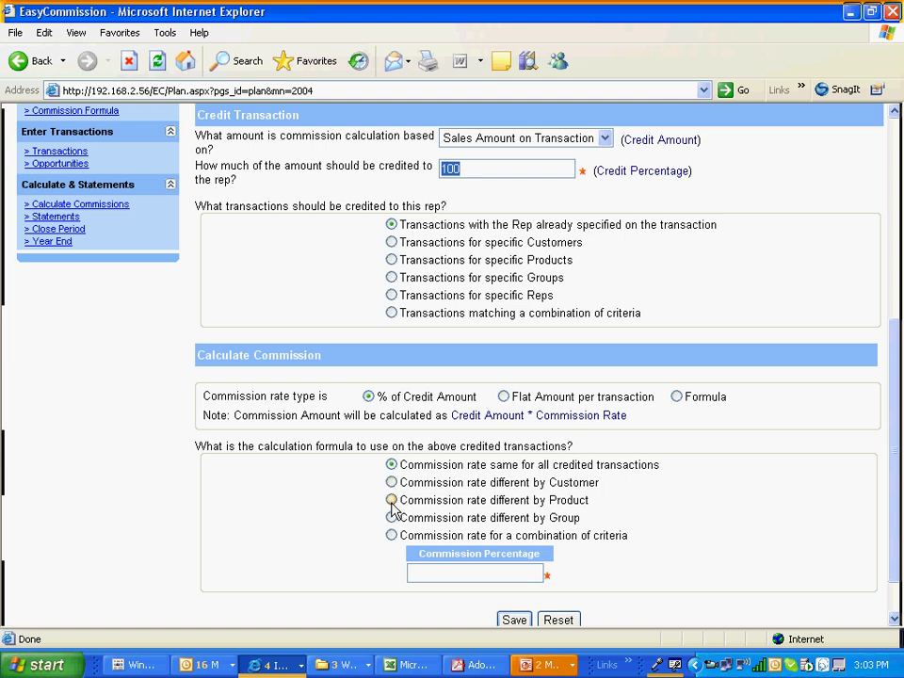
click(391, 500)
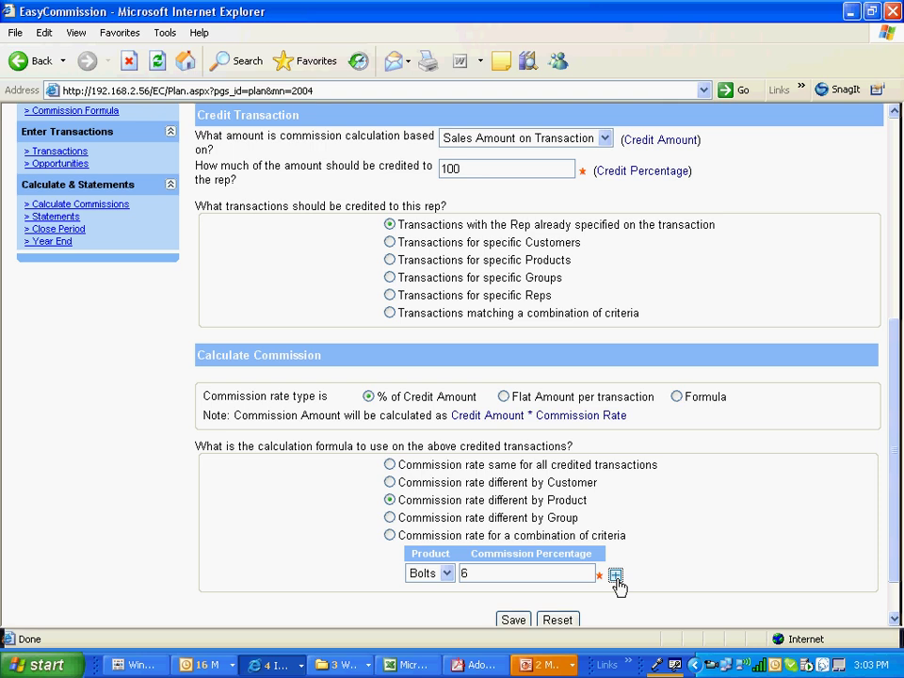
Add a second rate row for Nuts at 5% and save the plan
click(615, 575)
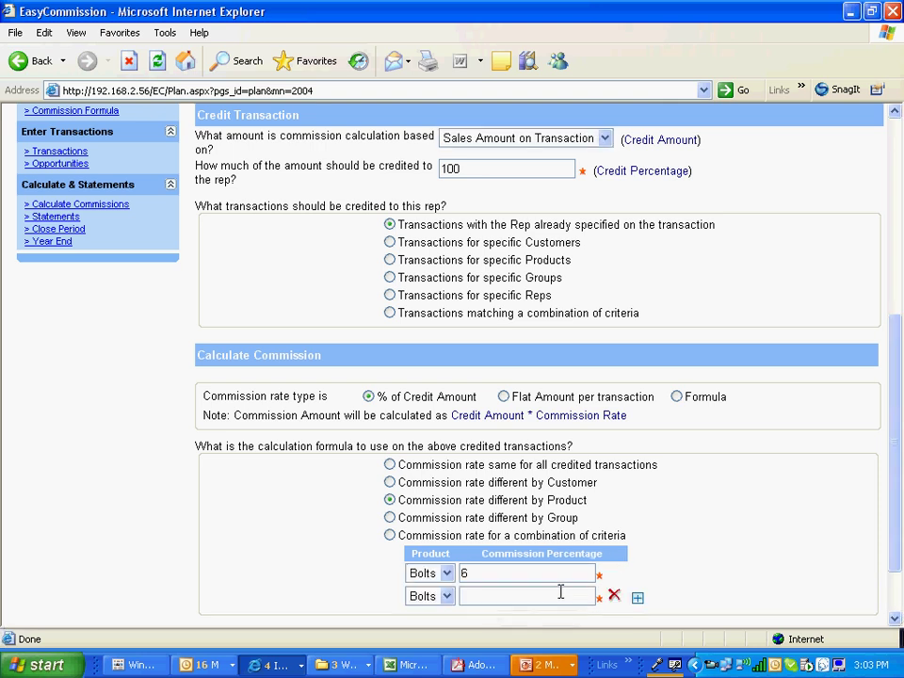
click(446, 596)
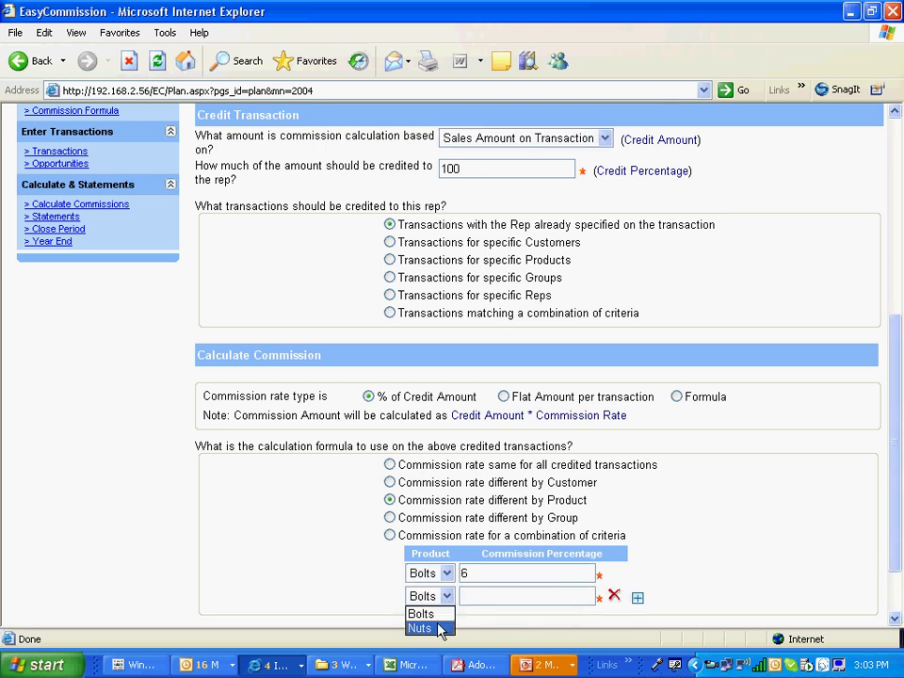
click(437, 628)
click(465, 596)
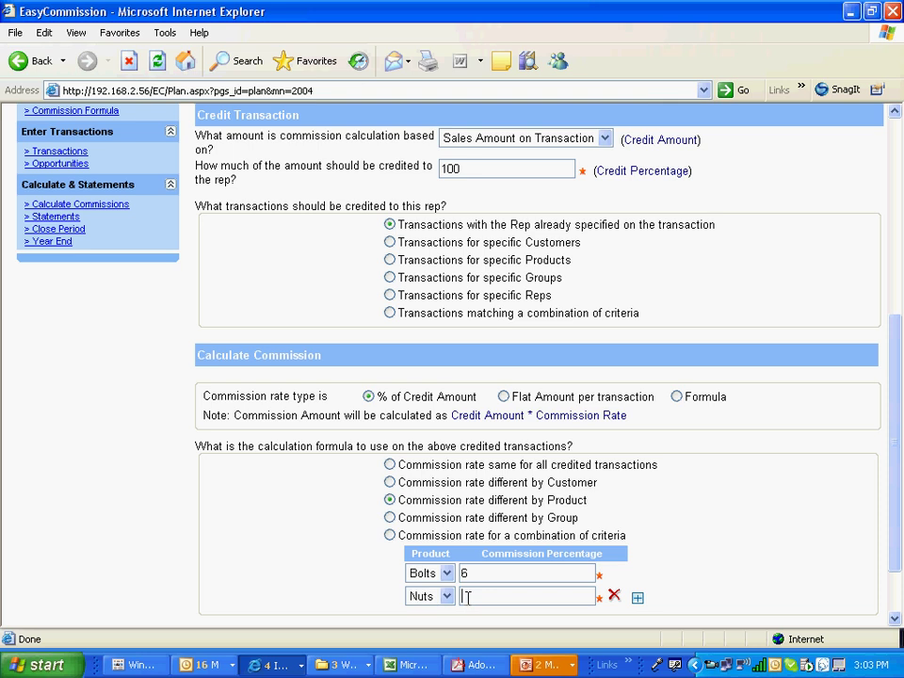
text(5)
click(894, 619)
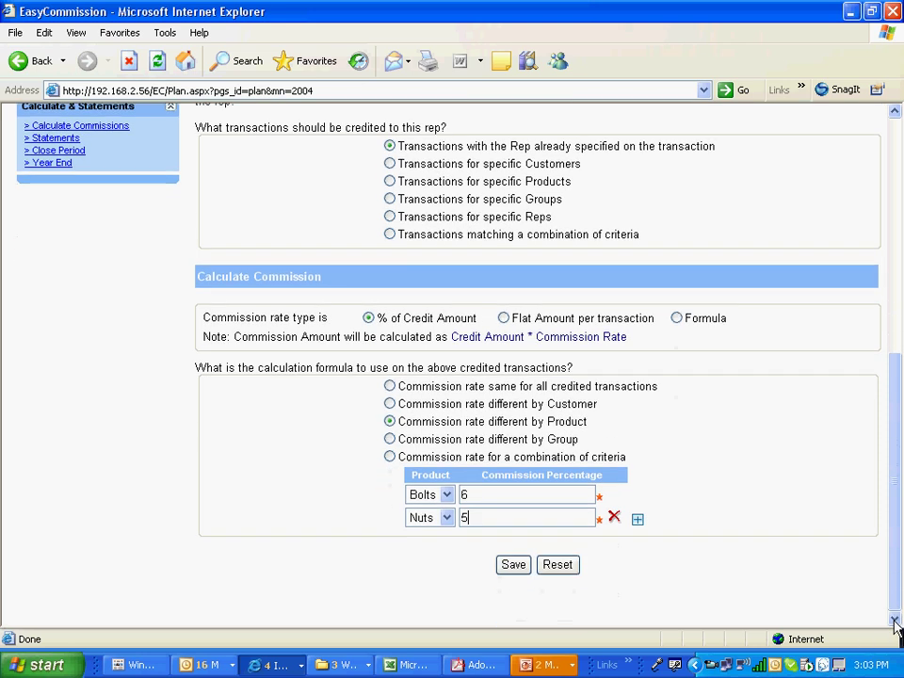
click(514, 566)
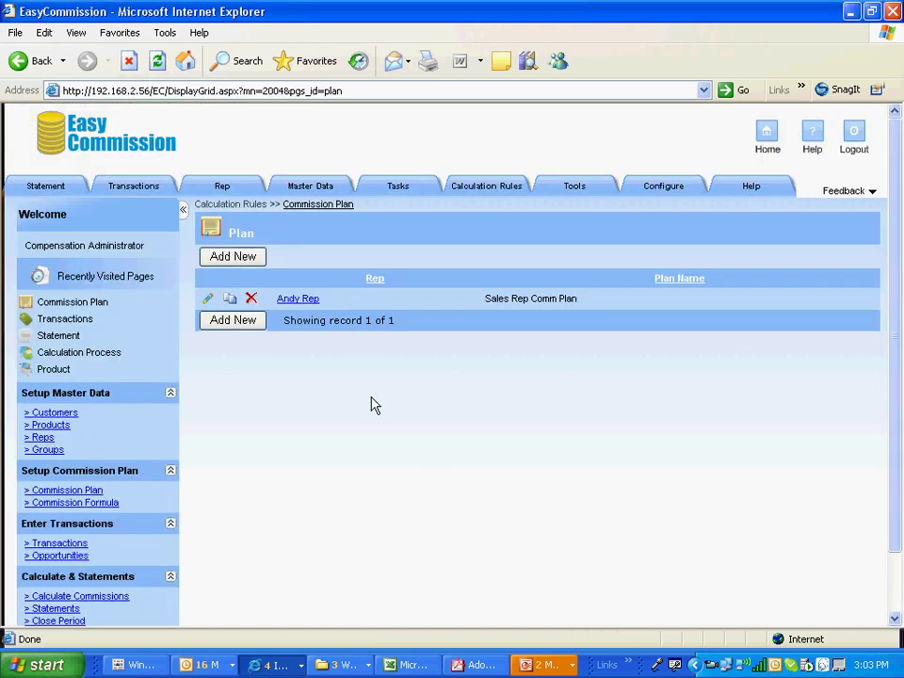
Add a plan for John Rep named 'Acct Exec Comm Plan' with the note 'This is a better plan'
click(248, 264)
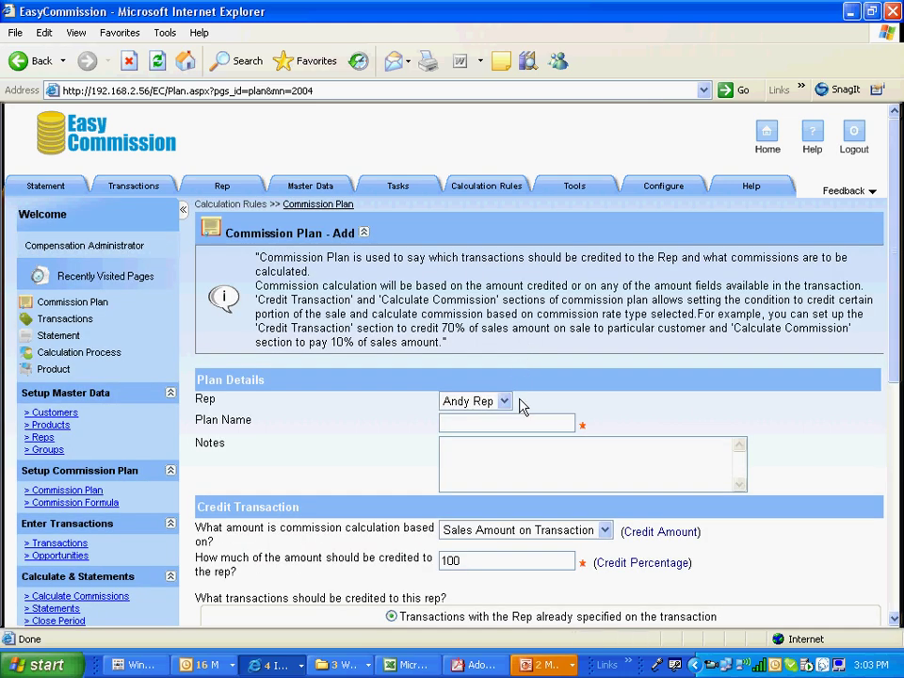
click(505, 402)
click(493, 433)
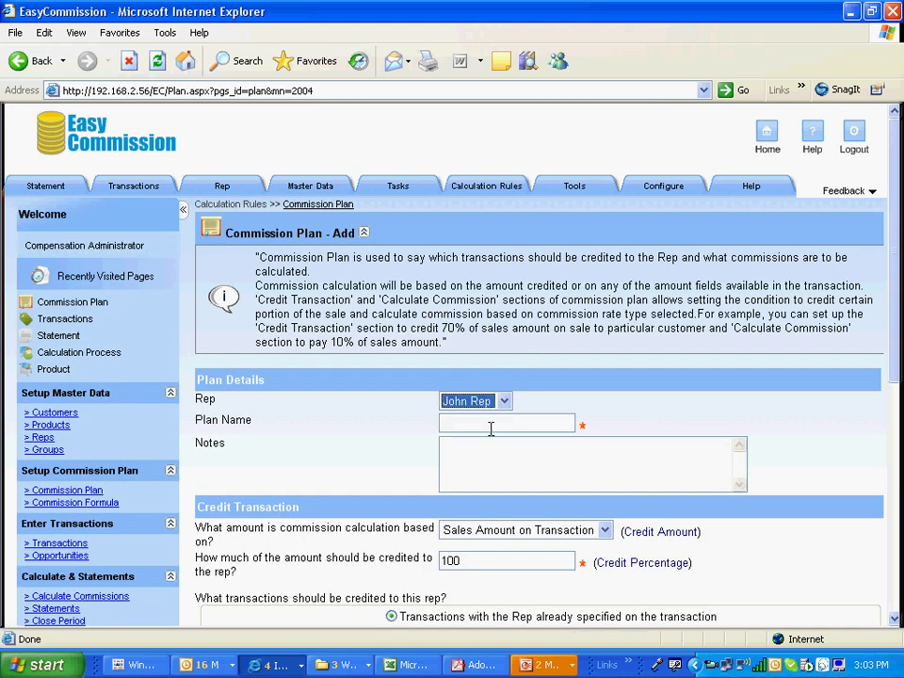
click(480, 425)
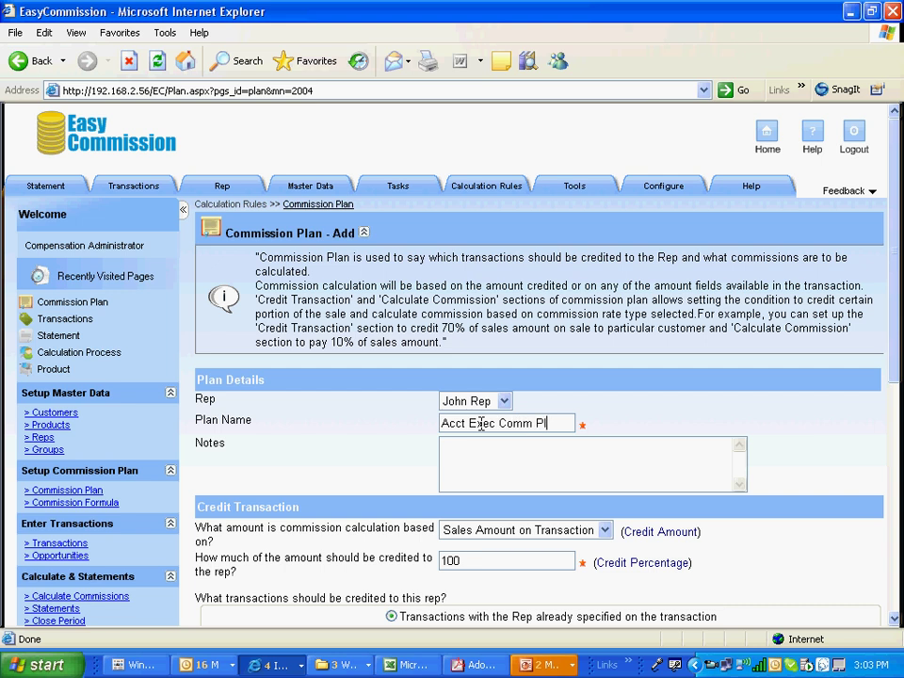
click(480, 461)
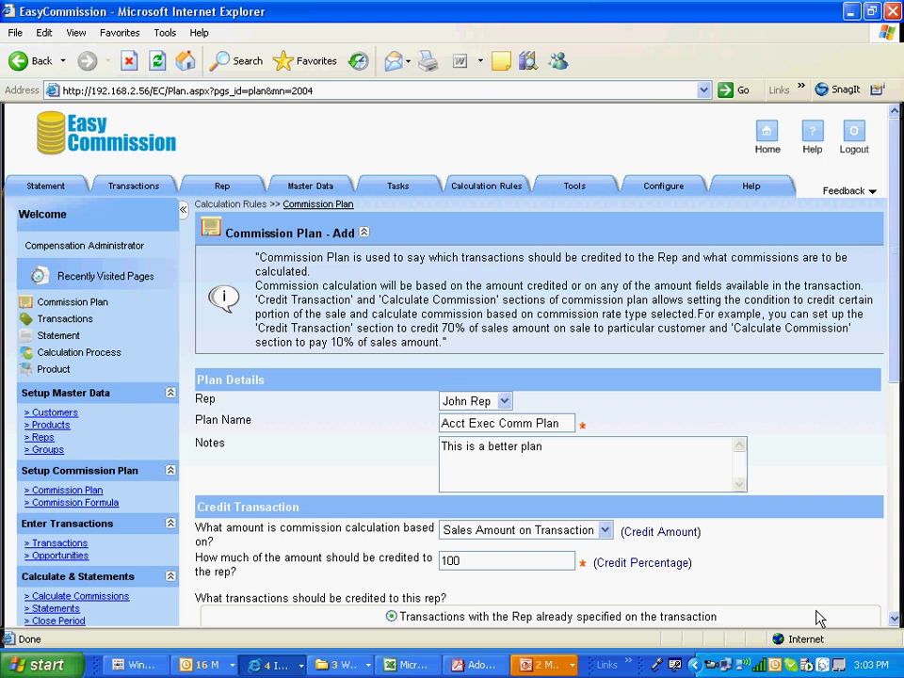
Make John Rep's rate vary by product and set Bolts to 10%
click(894, 618)
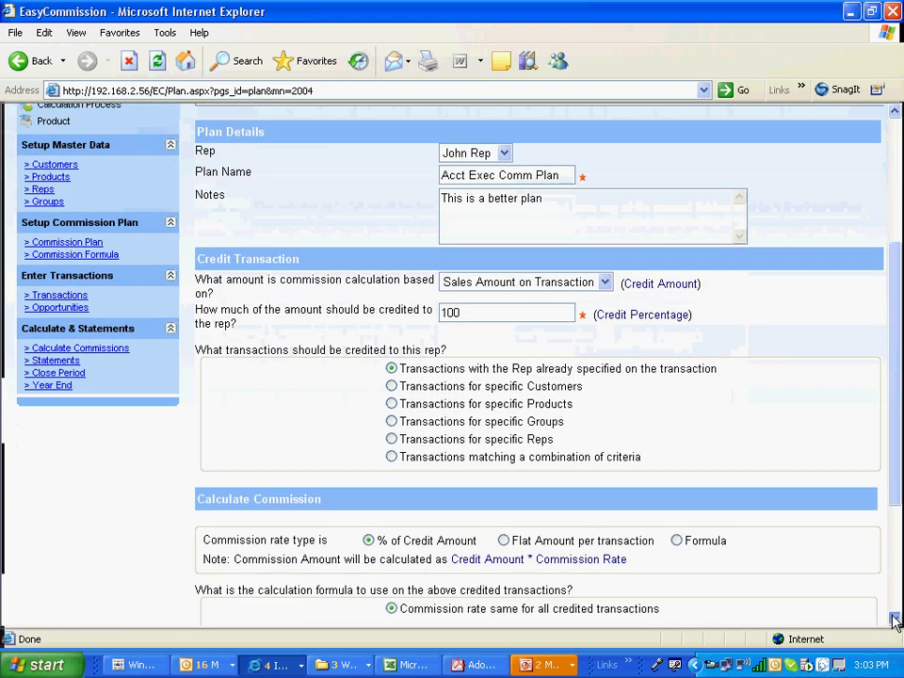
click(894, 618)
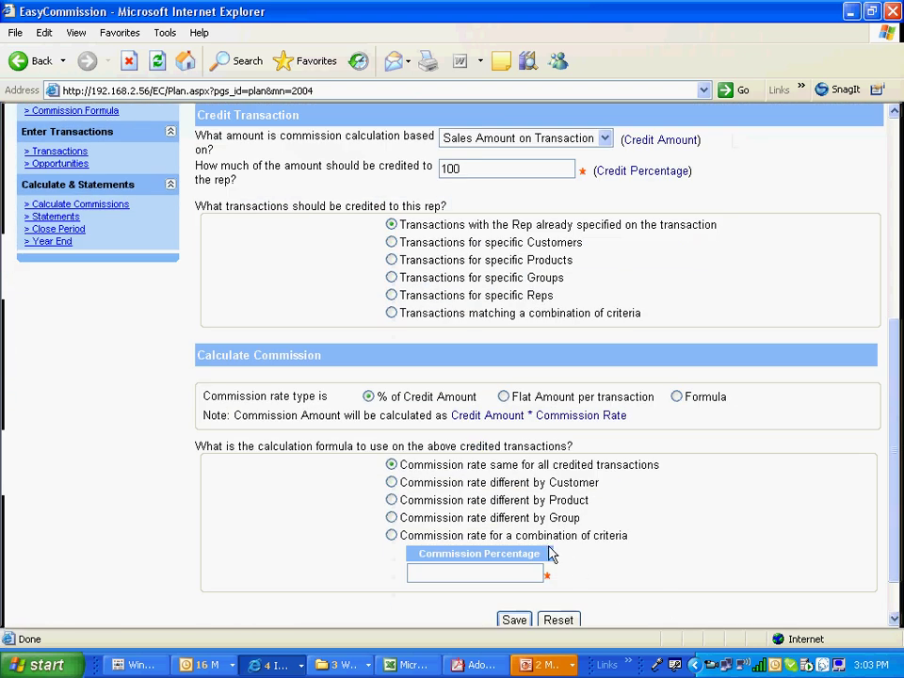
click(391, 500)
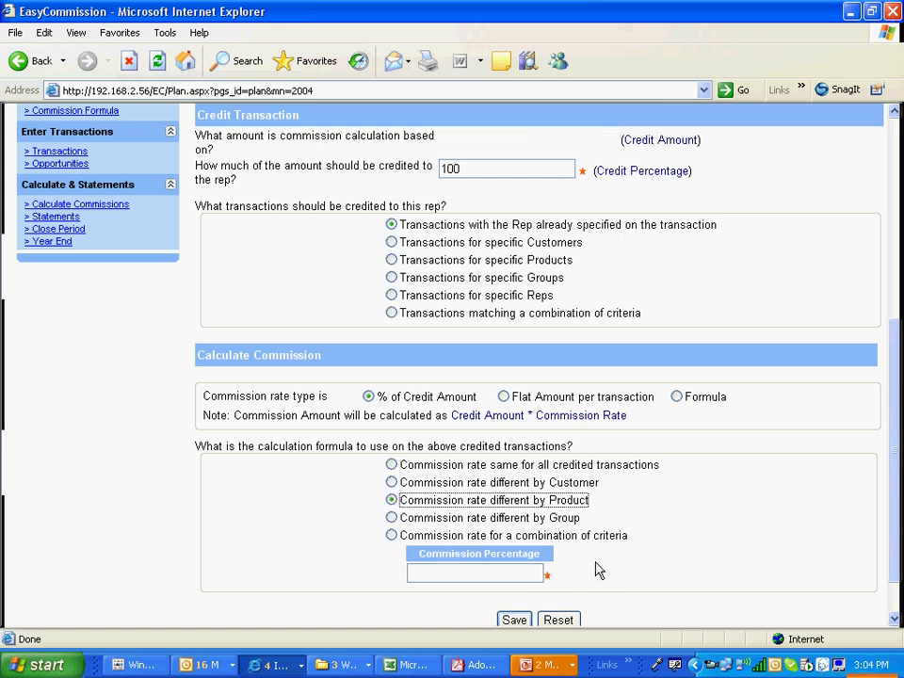
click(535, 572)
text(10)
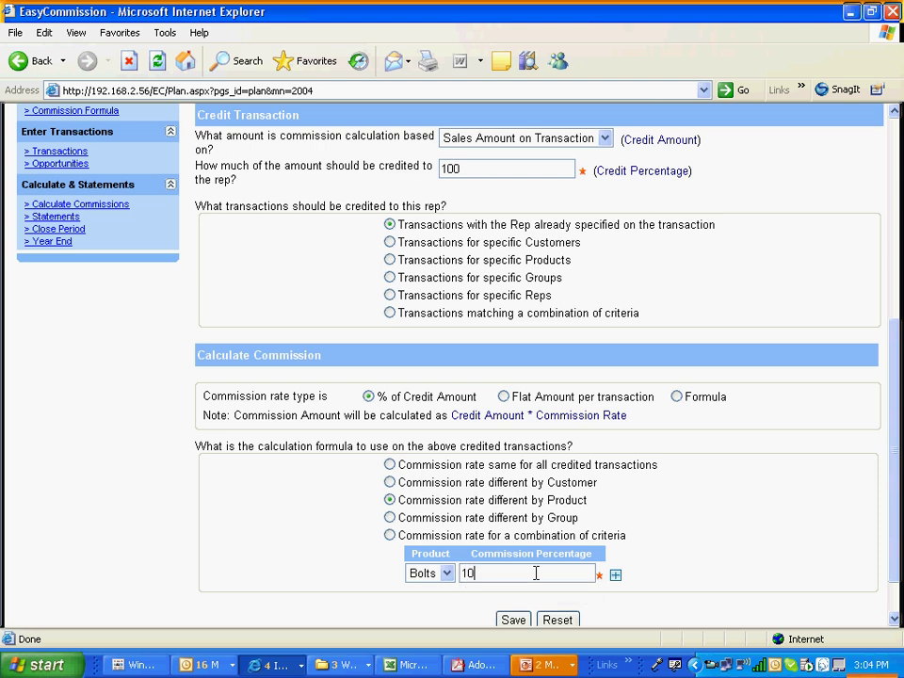
Add a second rate row for Nuts at 8% and save the plan
click(614, 576)
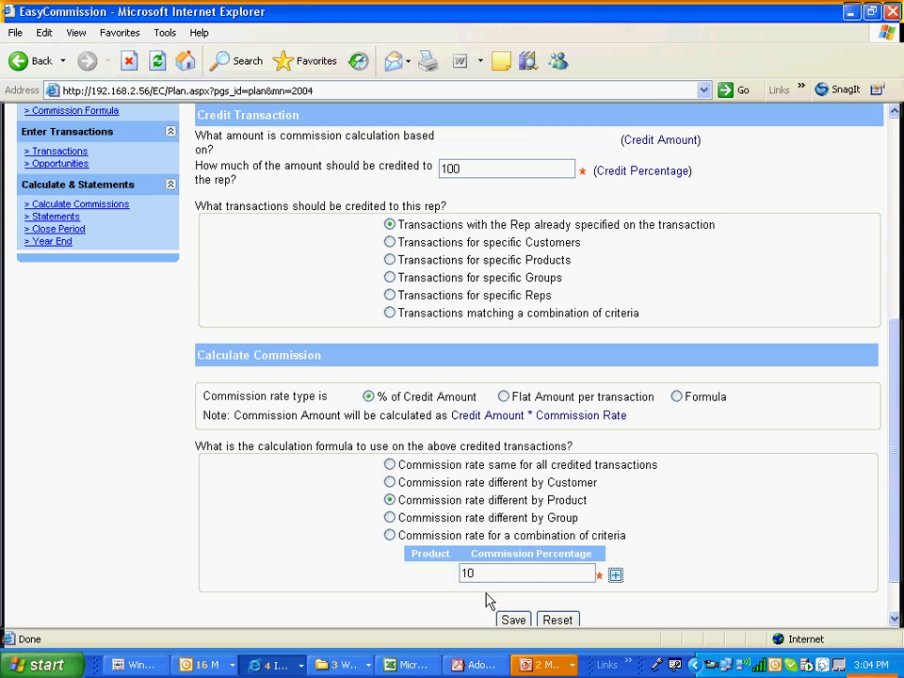
click(447, 596)
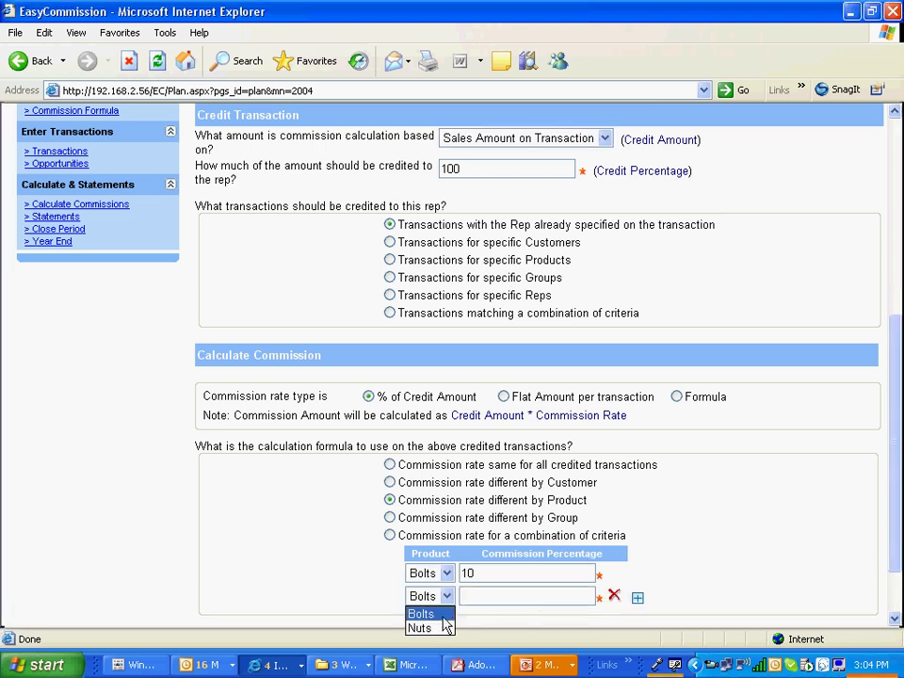
click(421, 627)
click(468, 595)
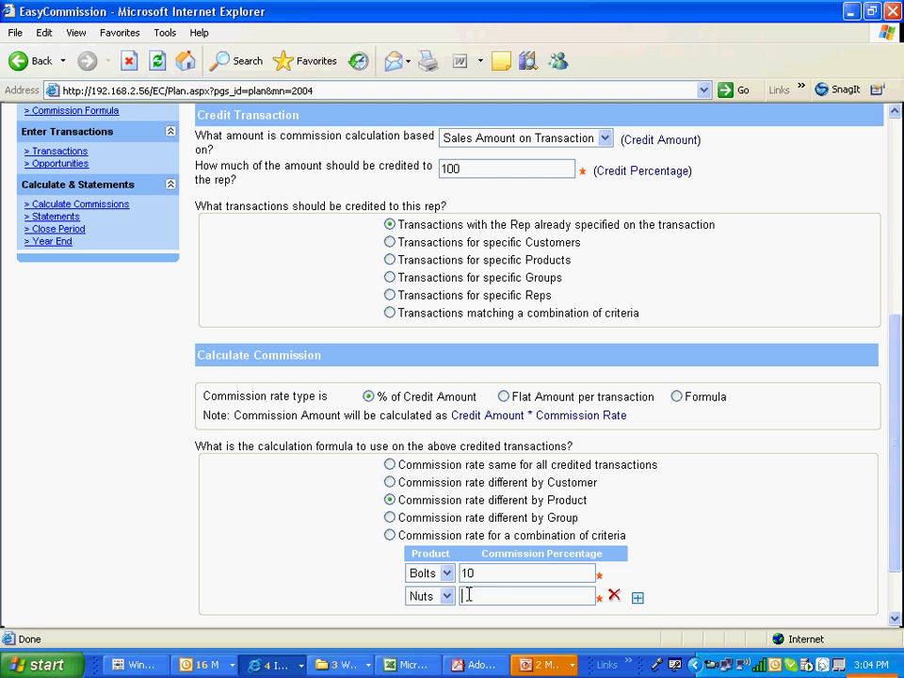
text(8)
click(893, 621)
click(892, 621)
click(523, 571)
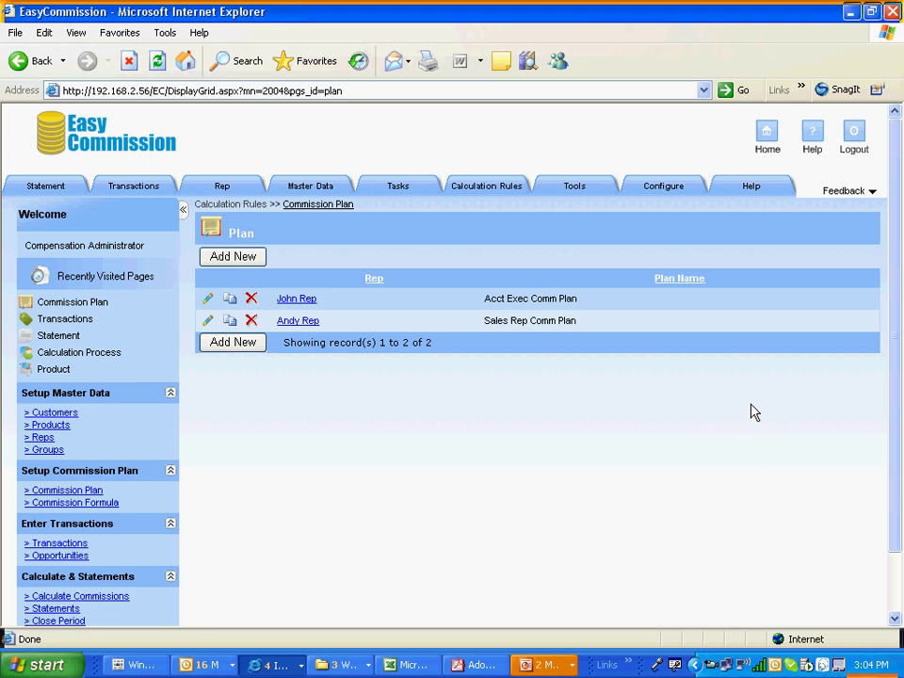
From the home page, go to Tasks > Calculation Process and calculate commissions
click(765, 134)
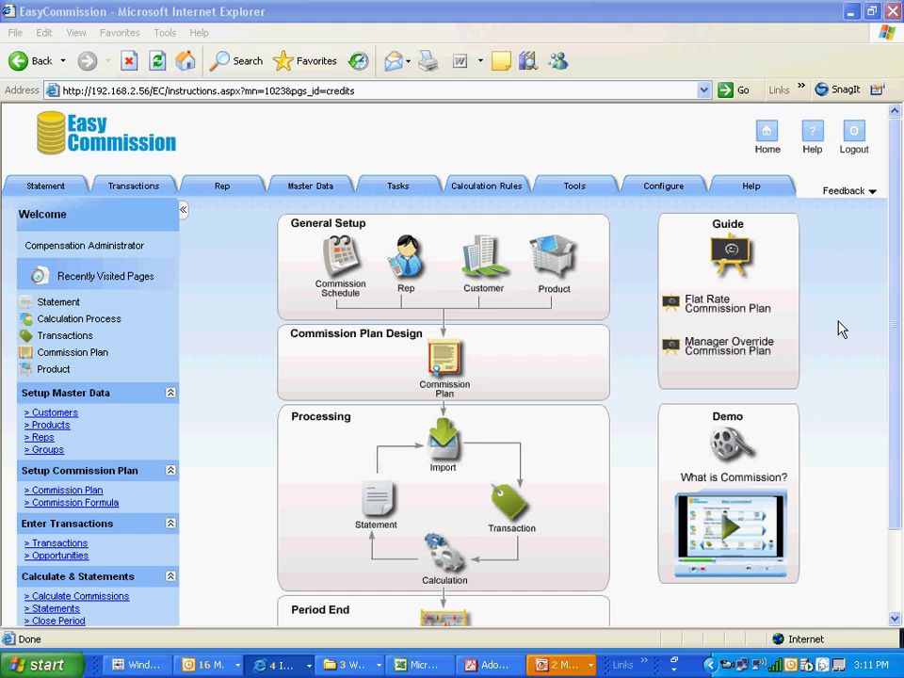
mouse_move(395, 185)
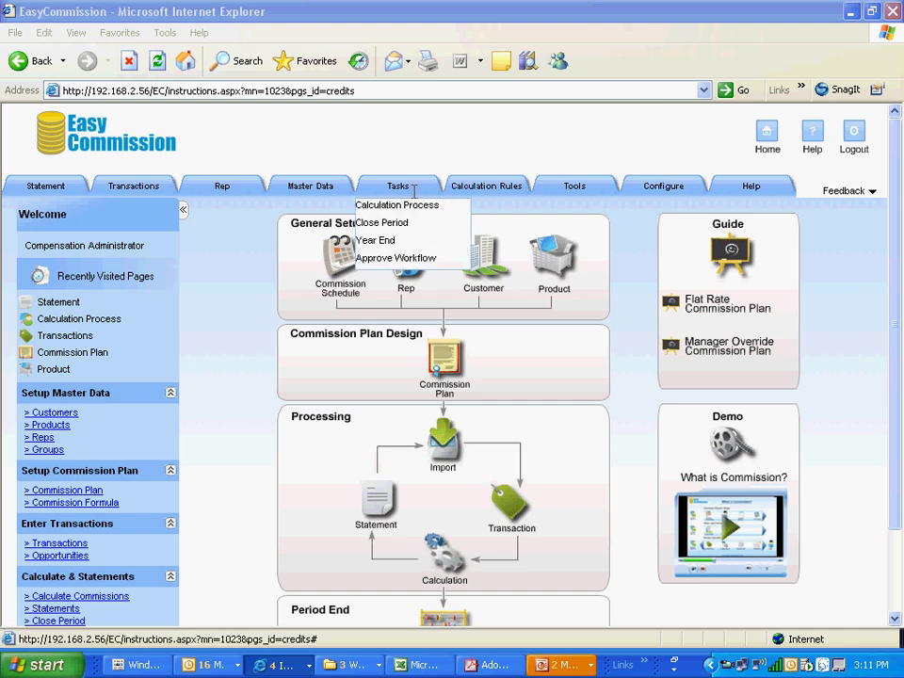
click(400, 207)
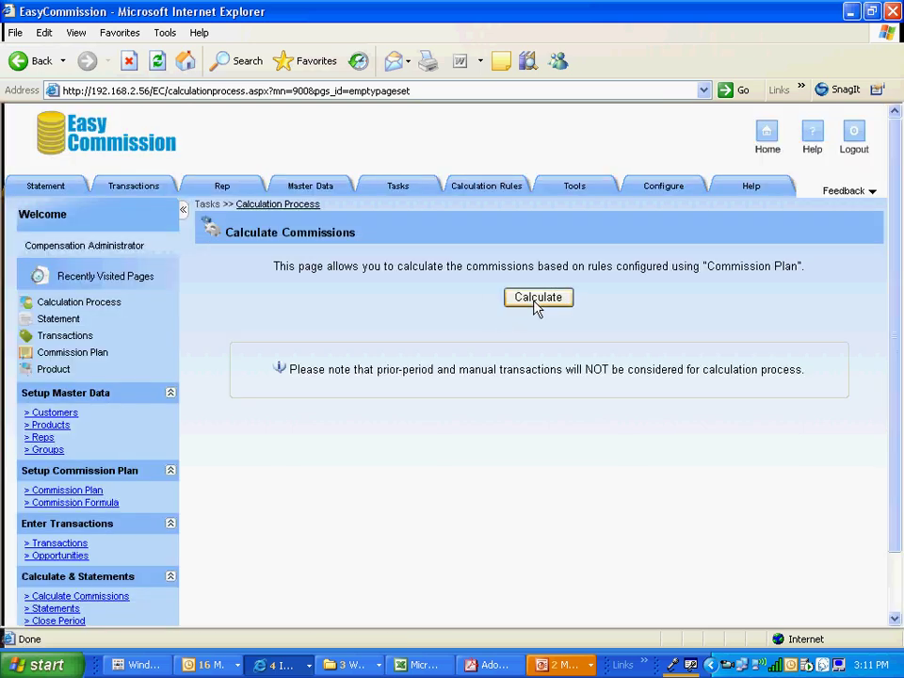
click(541, 298)
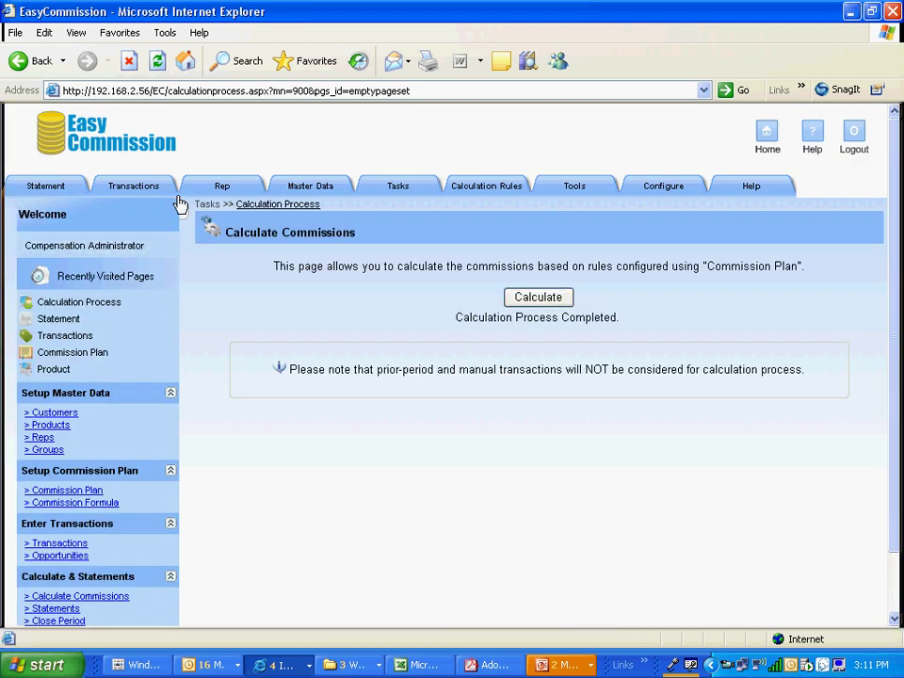
Show Andy Rep's period 1, 2009 statement: Bolts 60.00 plus Nuts 50.00, totalling 110.00
click(61, 190)
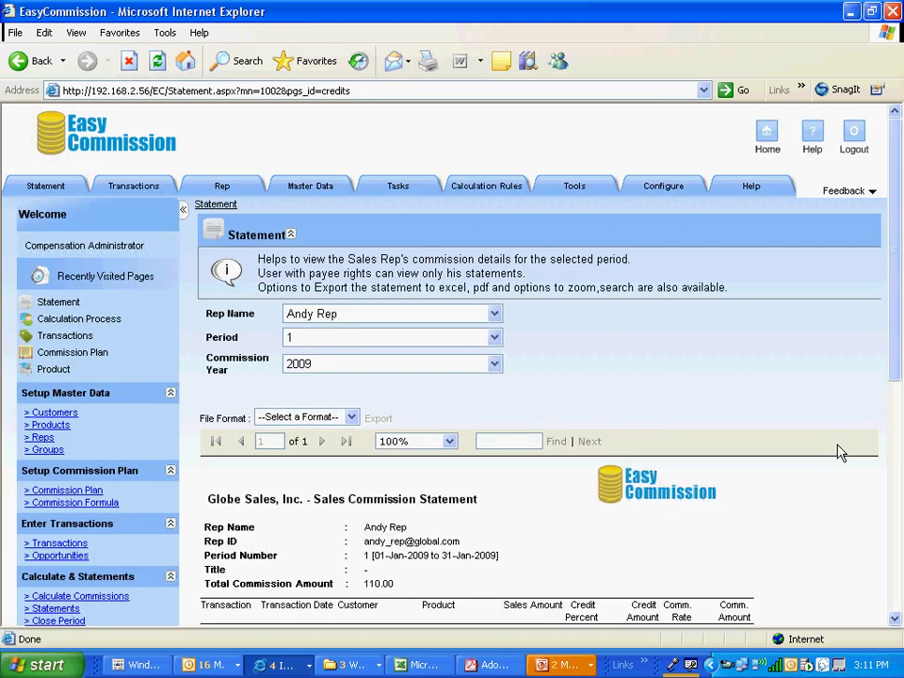
click(895, 618)
click(895, 619)
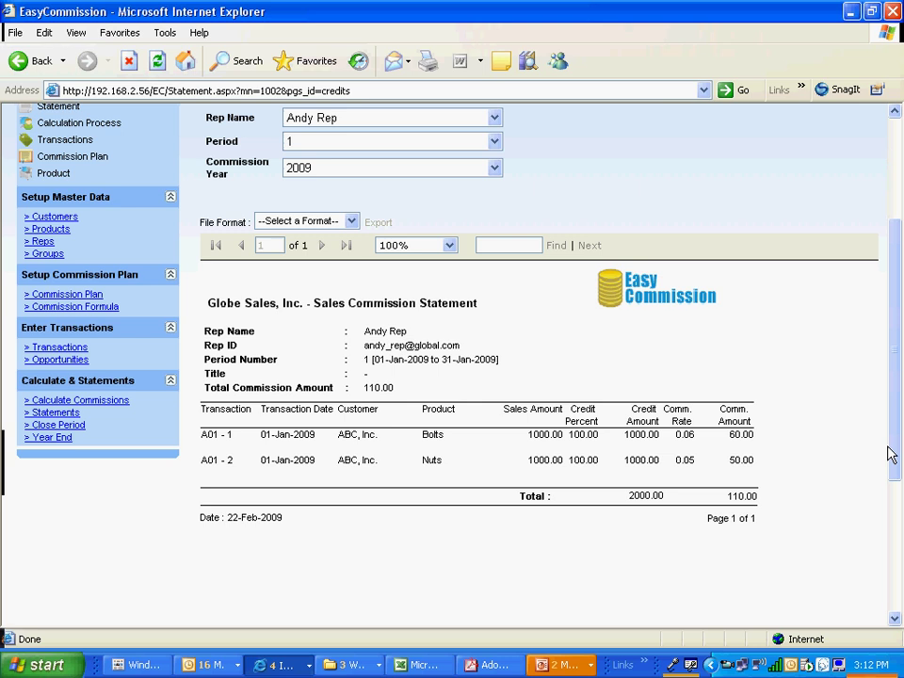
drag(893, 456, 889, 355)
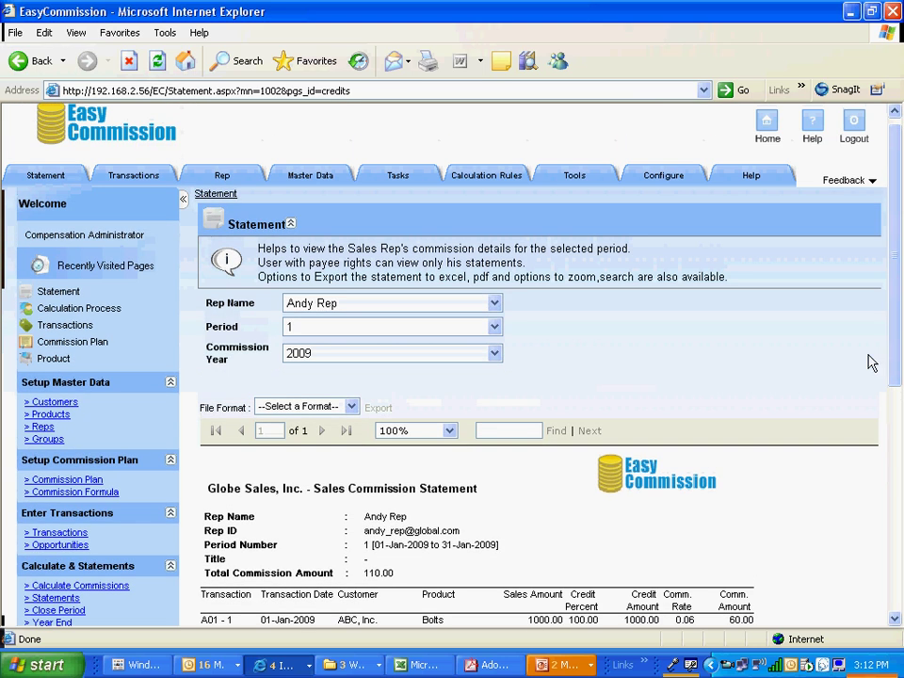
click(495, 303)
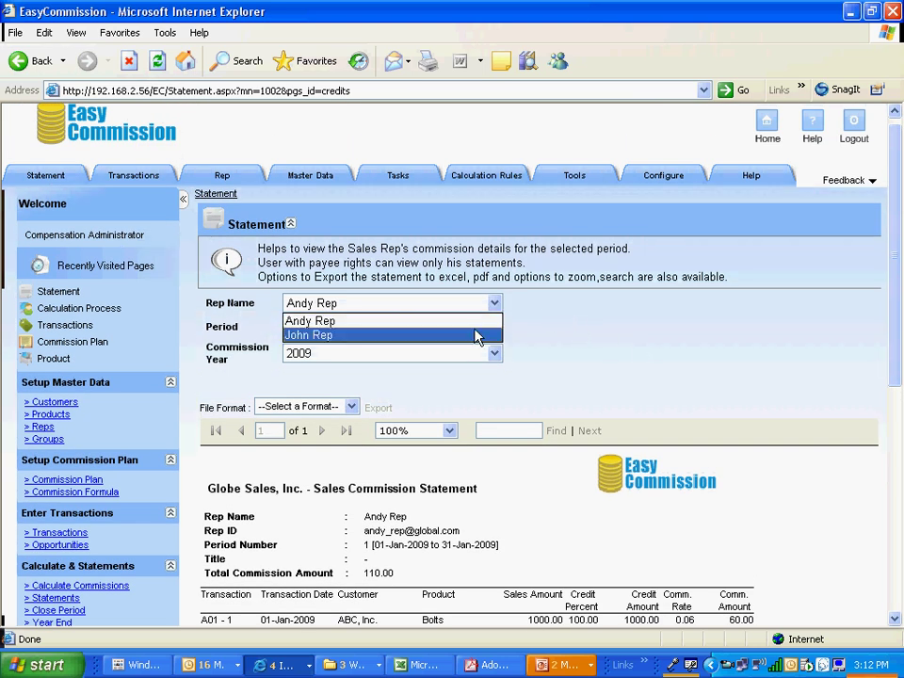
Show John Rep's statement (Bolts 100.00, Nuts 80.00, total 180.00), then return home
click(475, 338)
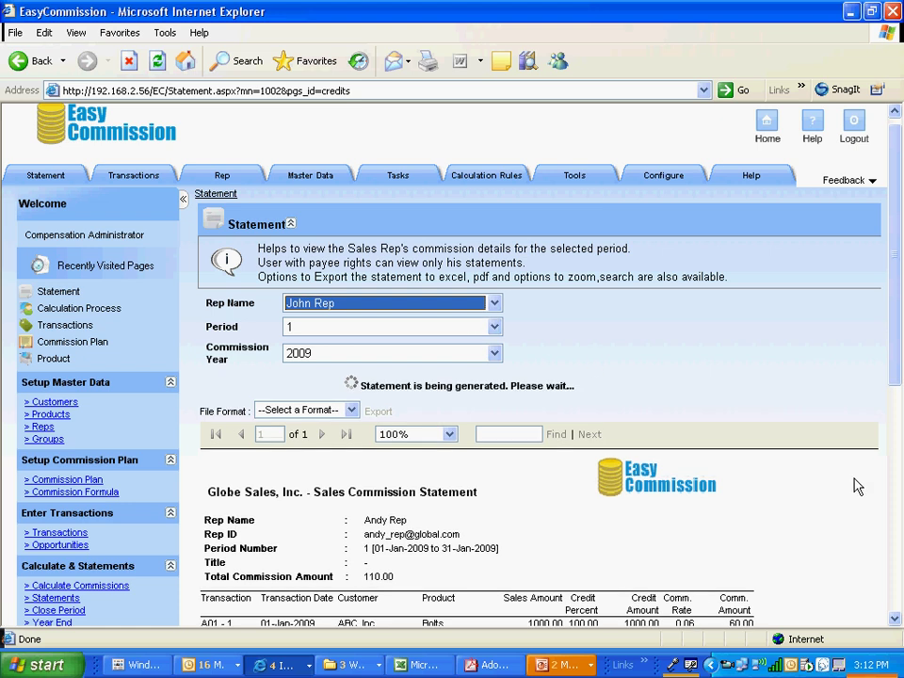
click(894, 623)
click(894, 623)
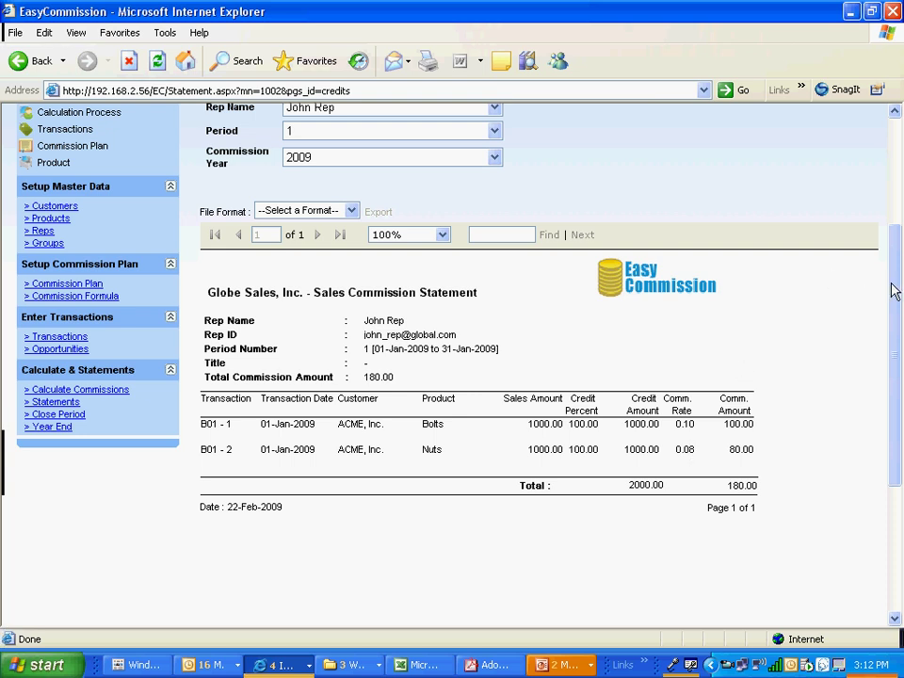
drag(894, 292, 894, 188)
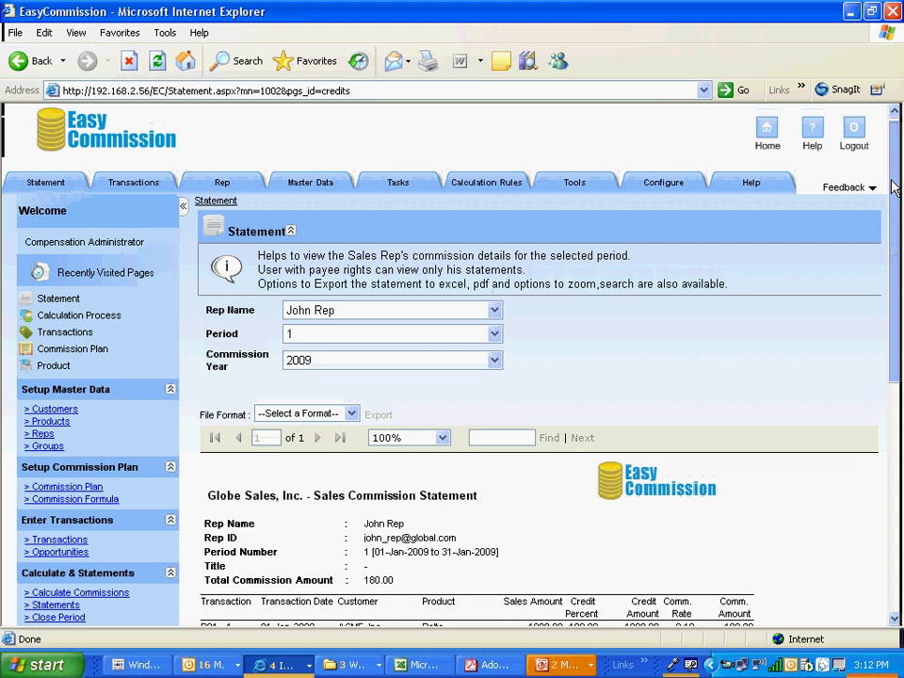
click(768, 133)
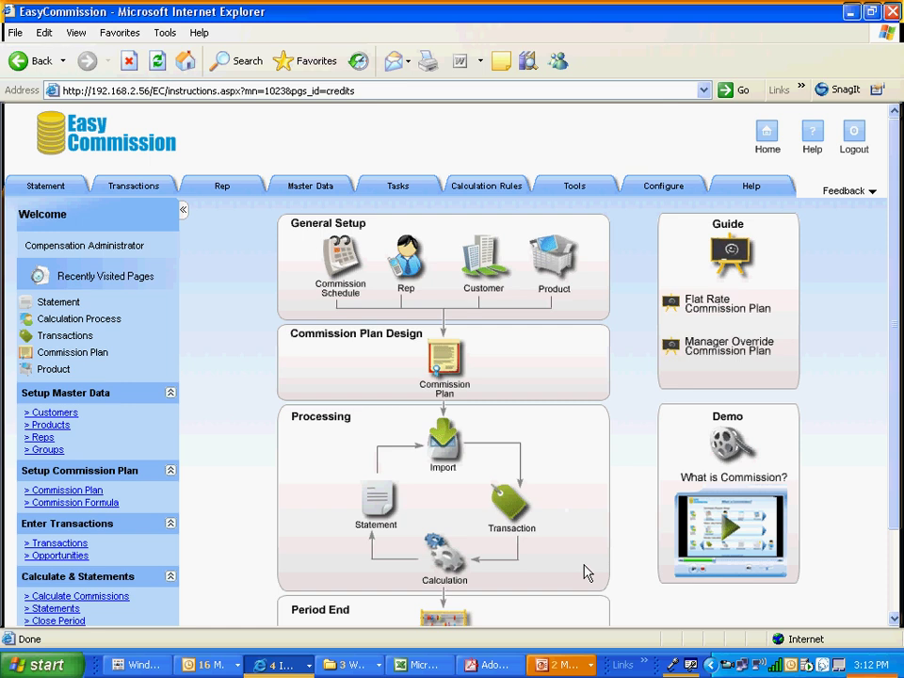
Scroll the home page and bring up the empty Provide Feedback panel
click(892, 622)
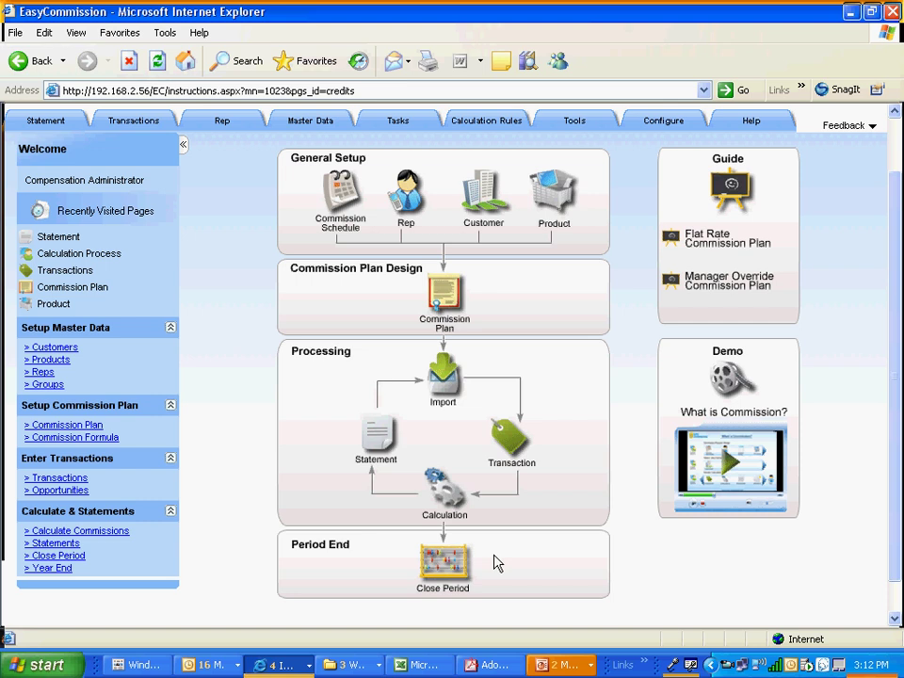
click(851, 128)
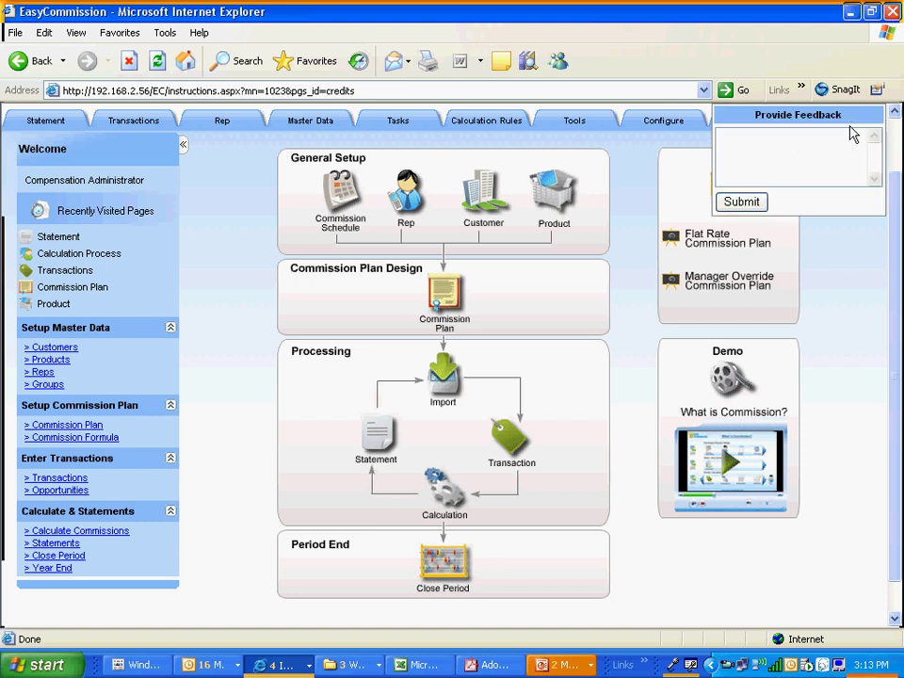